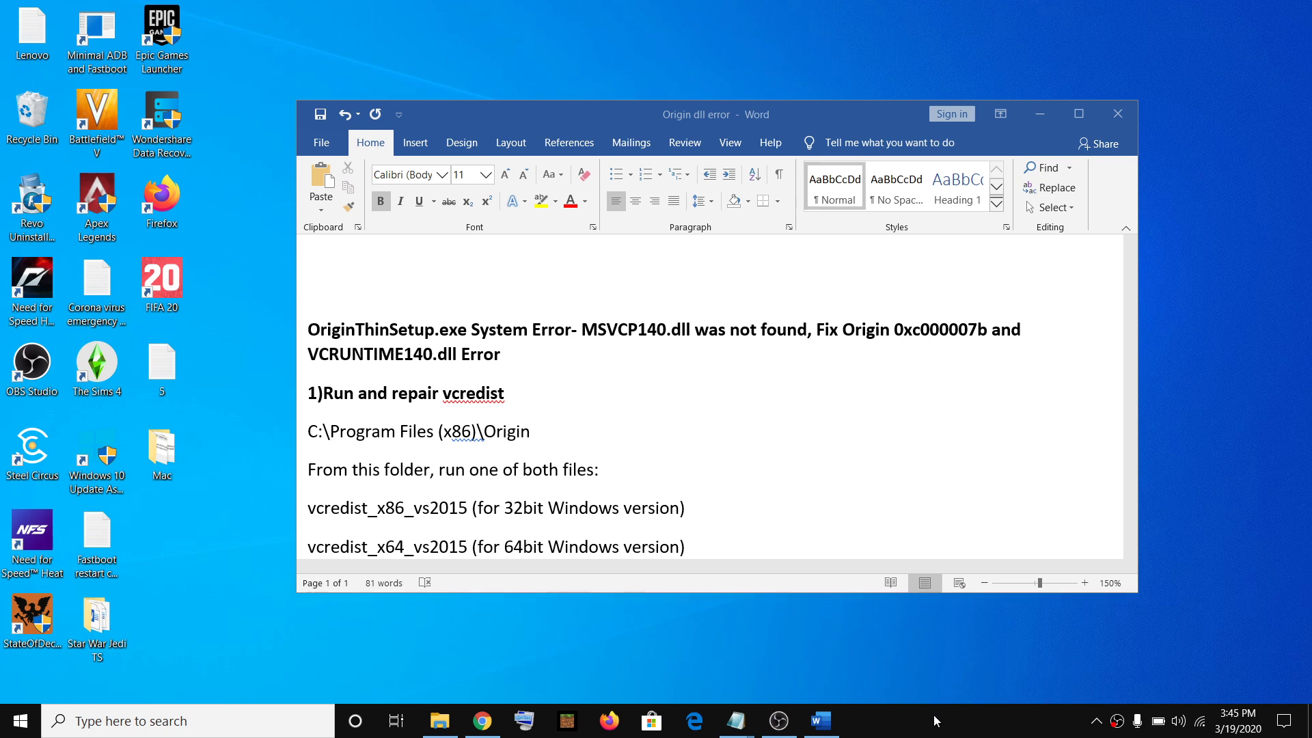
Read the Word notes on vcredist and the Program Files (x86)\Origin path, then open This PC
{"action": "left_click", "coordinate": [475, 386]}
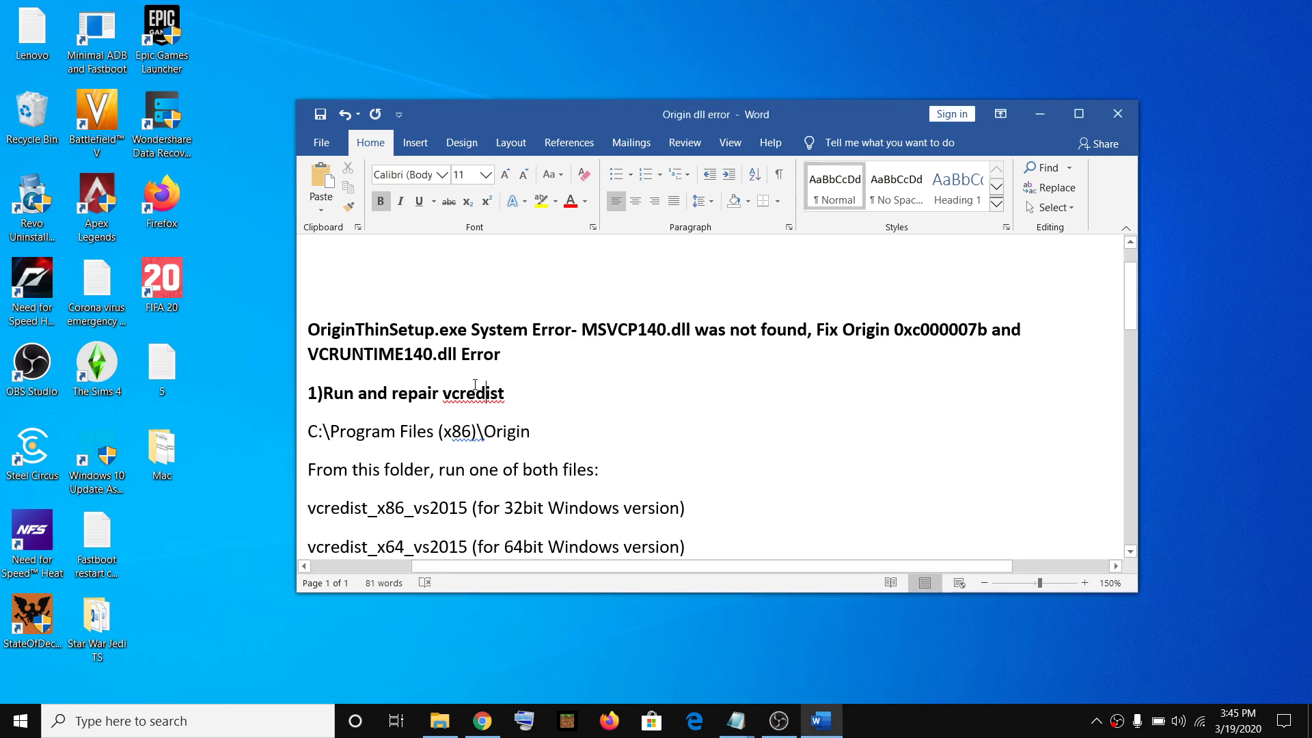
{"action": "double_click", "coordinate": [448, 394]}
{"action": "left_click", "coordinate": [323, 430]}
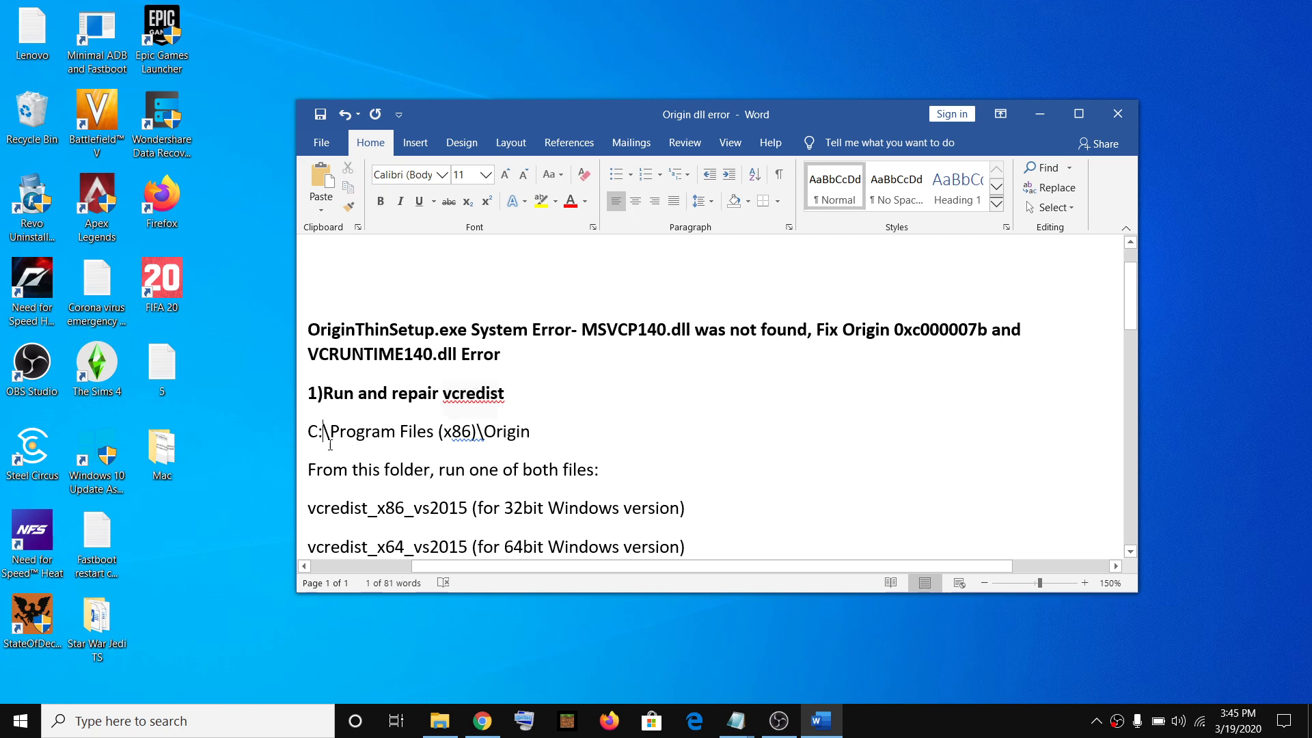
{"action": "left_click", "coordinate": [440, 721]}
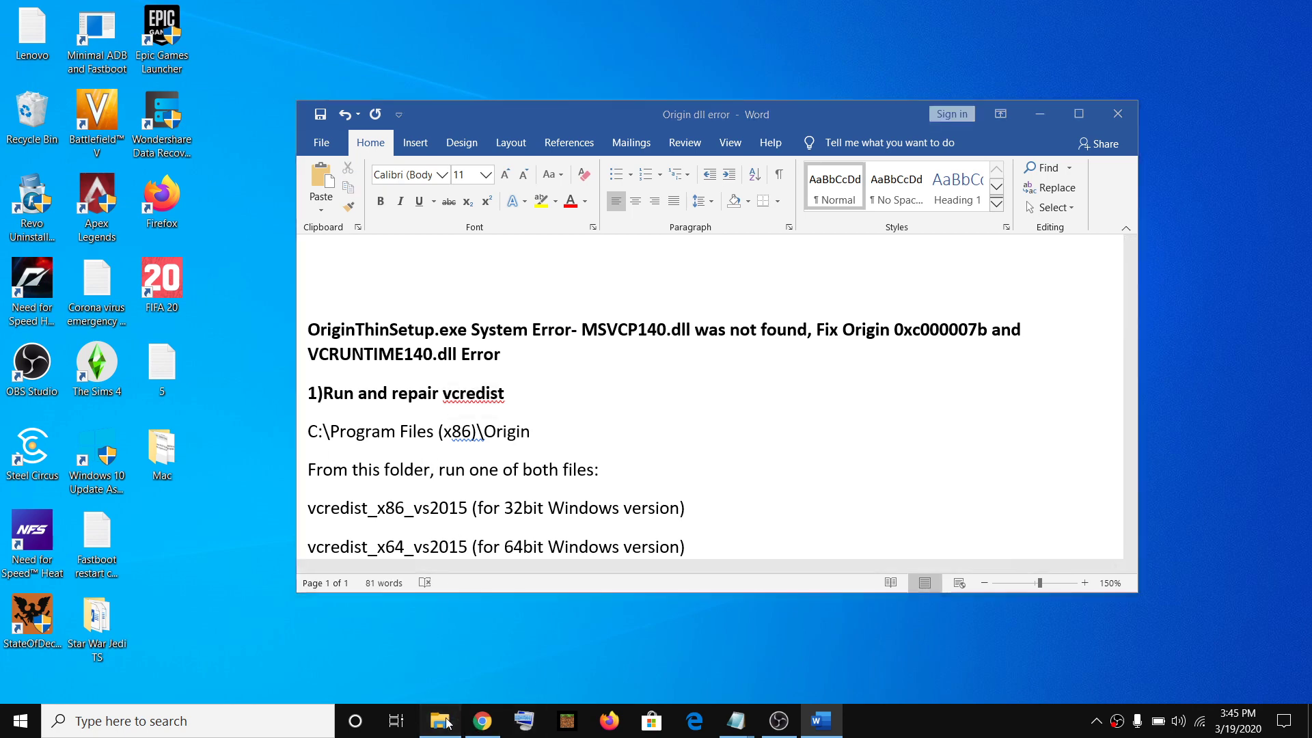
Go to Local Disk (C:) > Program Files (x86) > Origin, checking the Word notes on the way
{"action": "left_click", "coordinate": [51, 339]}
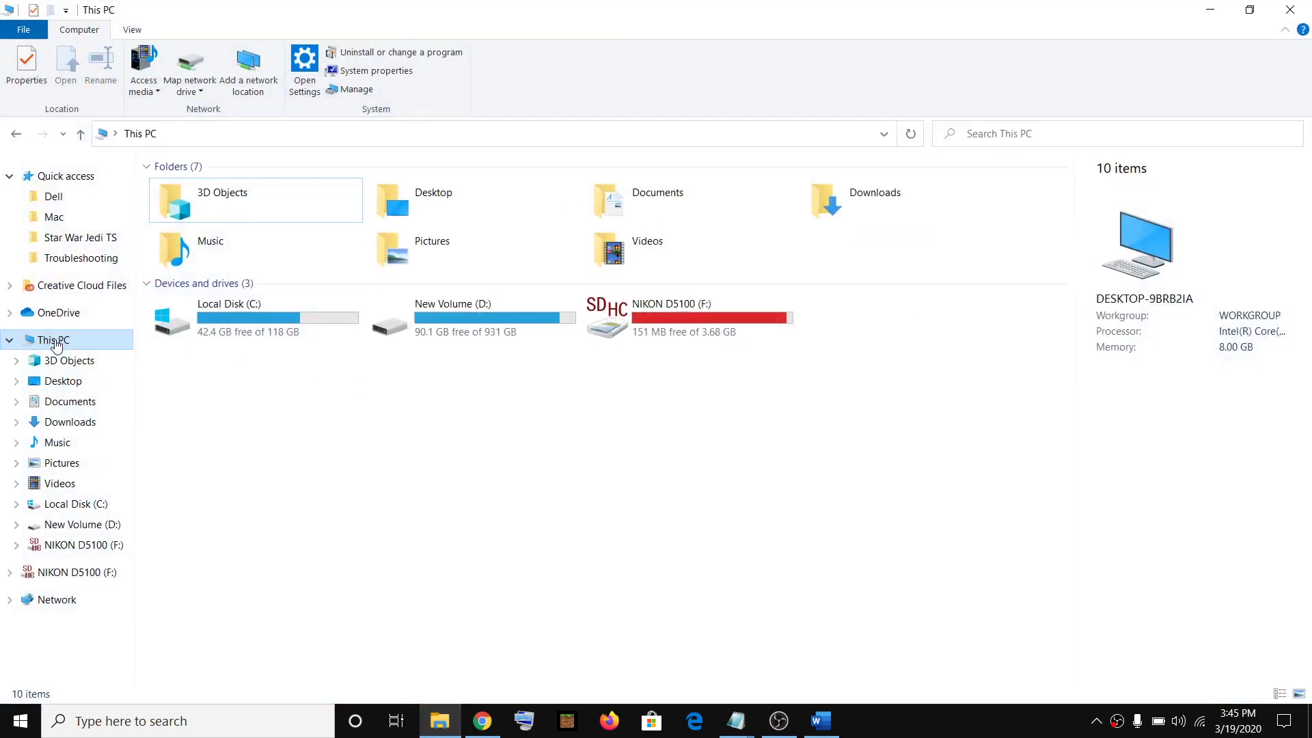
{"action": "double_click", "coordinate": [257, 323]}
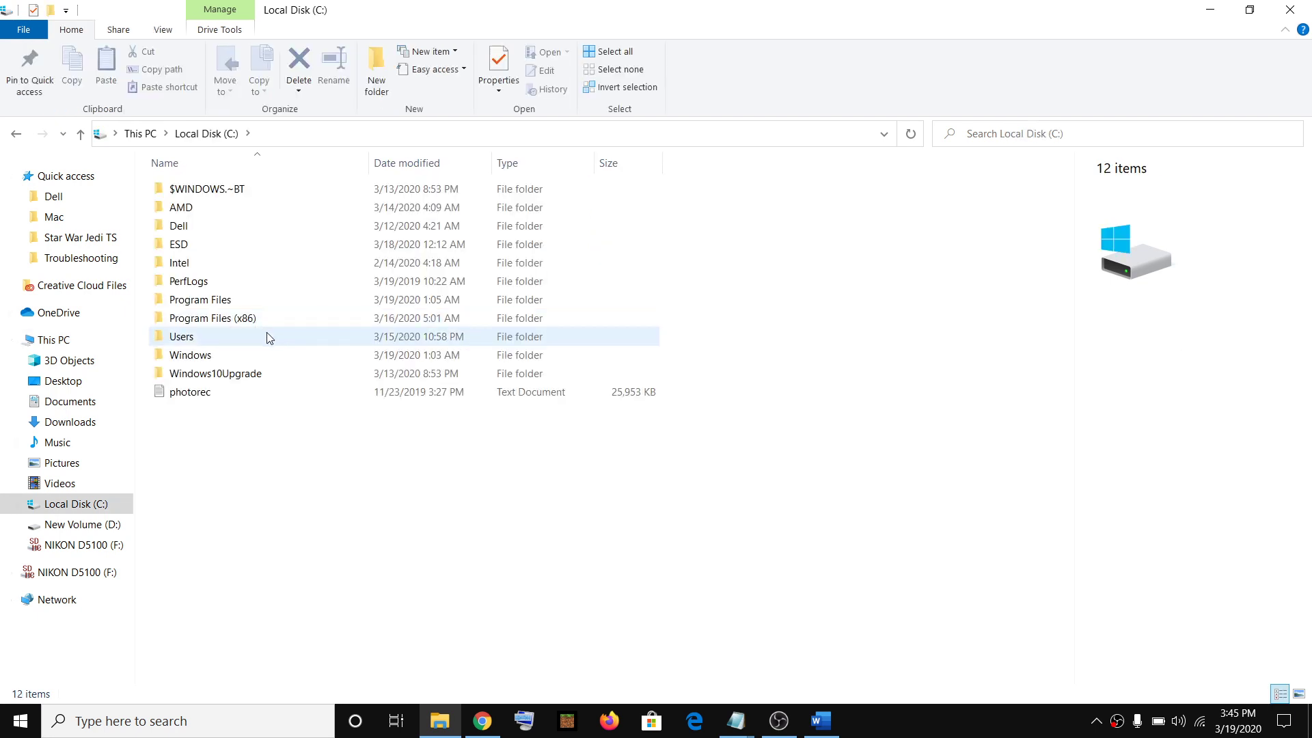
{"action": "double_click", "coordinate": [209, 320]}
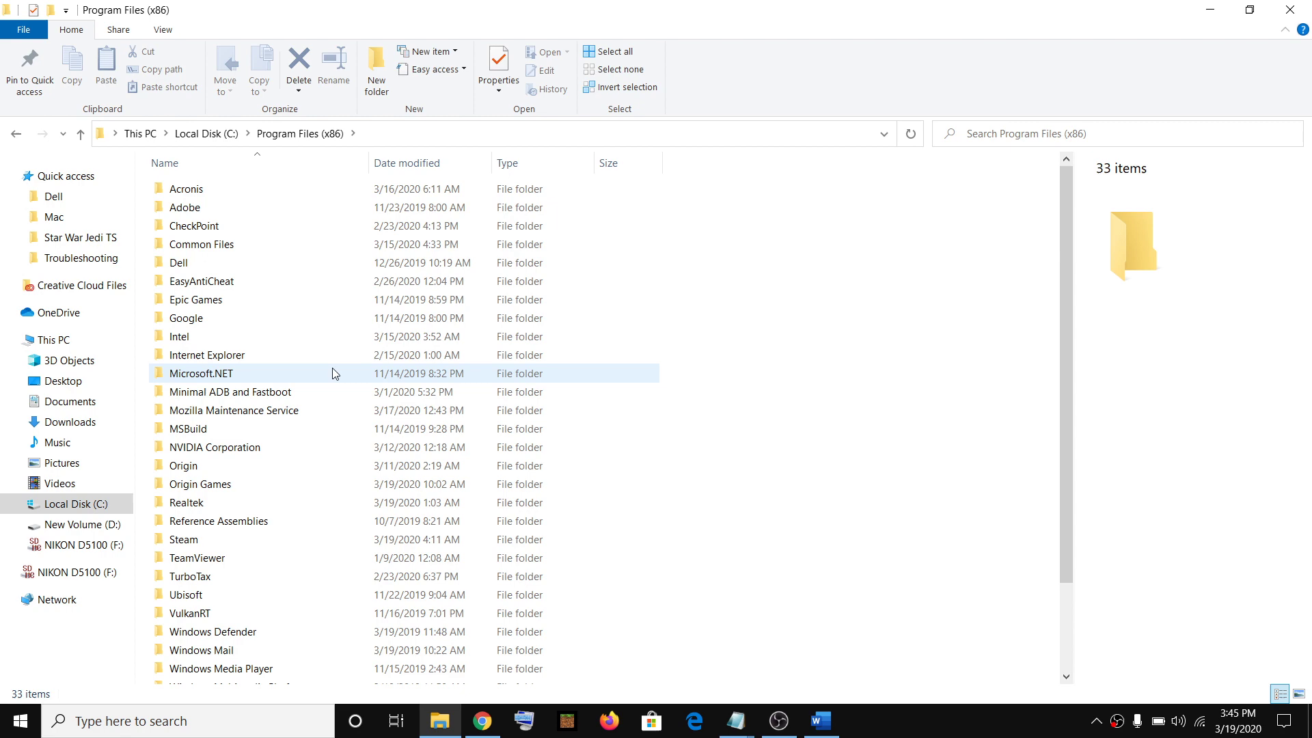
{"action": "key", "text": "alt+Tab"}
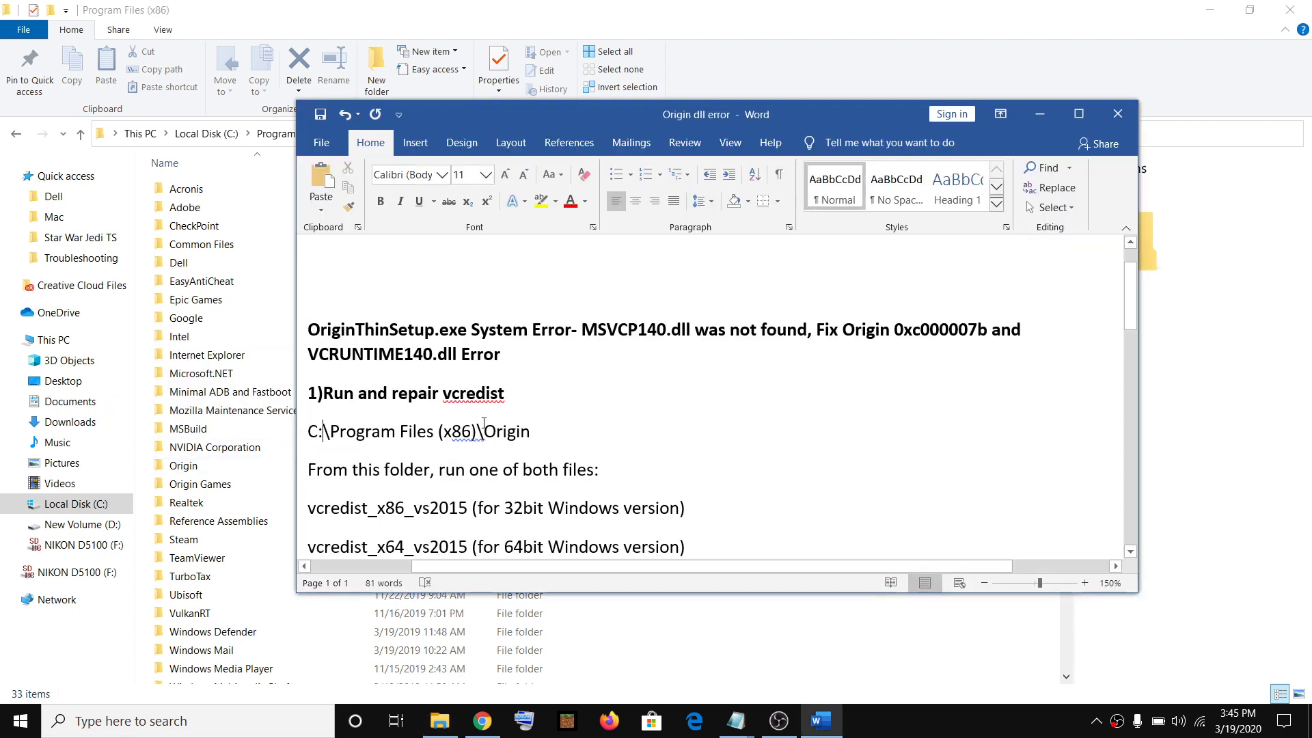
{"action": "key", "text": "alt+Tab"}
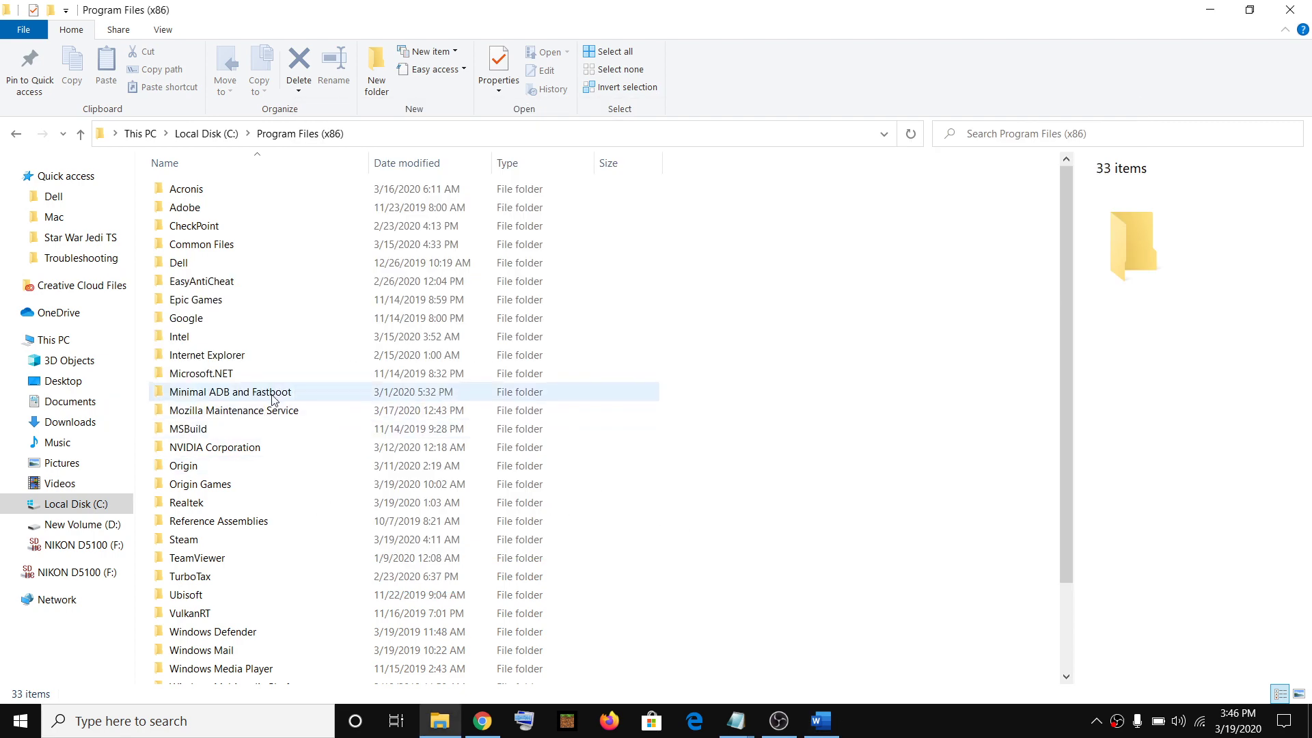
{"action": "double_click", "coordinate": [205, 472]}
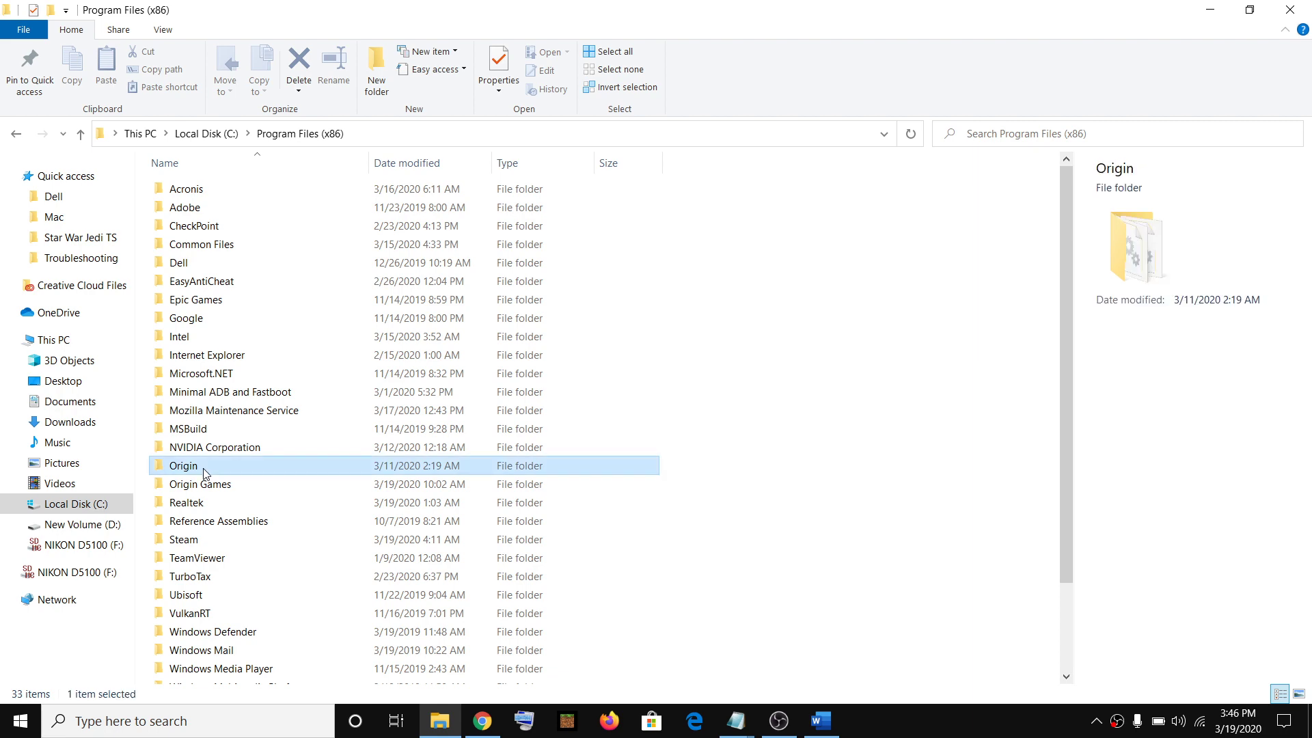
Scroll the Origin folder to the vcredist installers, matching them against the vcredist_x86 name in the notes
{"action": "scroll", "coordinate": [352, 471], "scroll_direction": "down", "scroll_amount": 9}
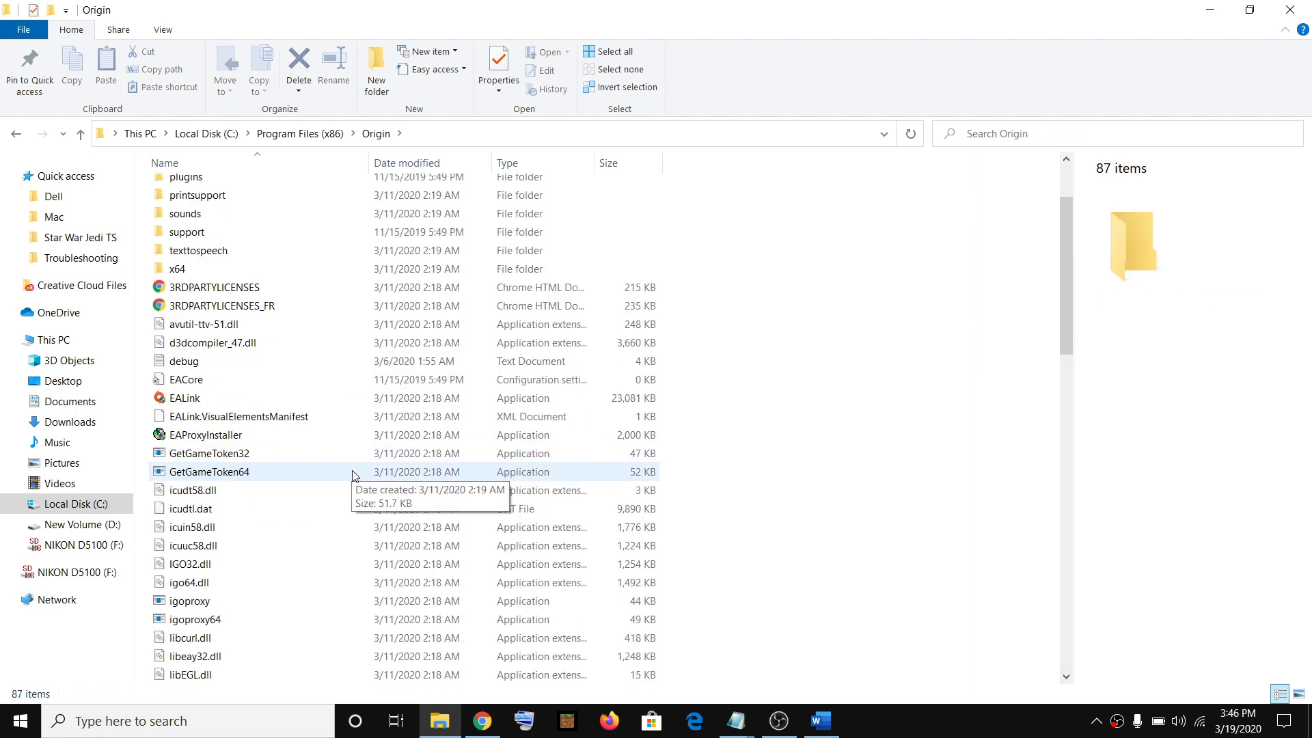
{"action": "key", "text": "alt+Tab"}
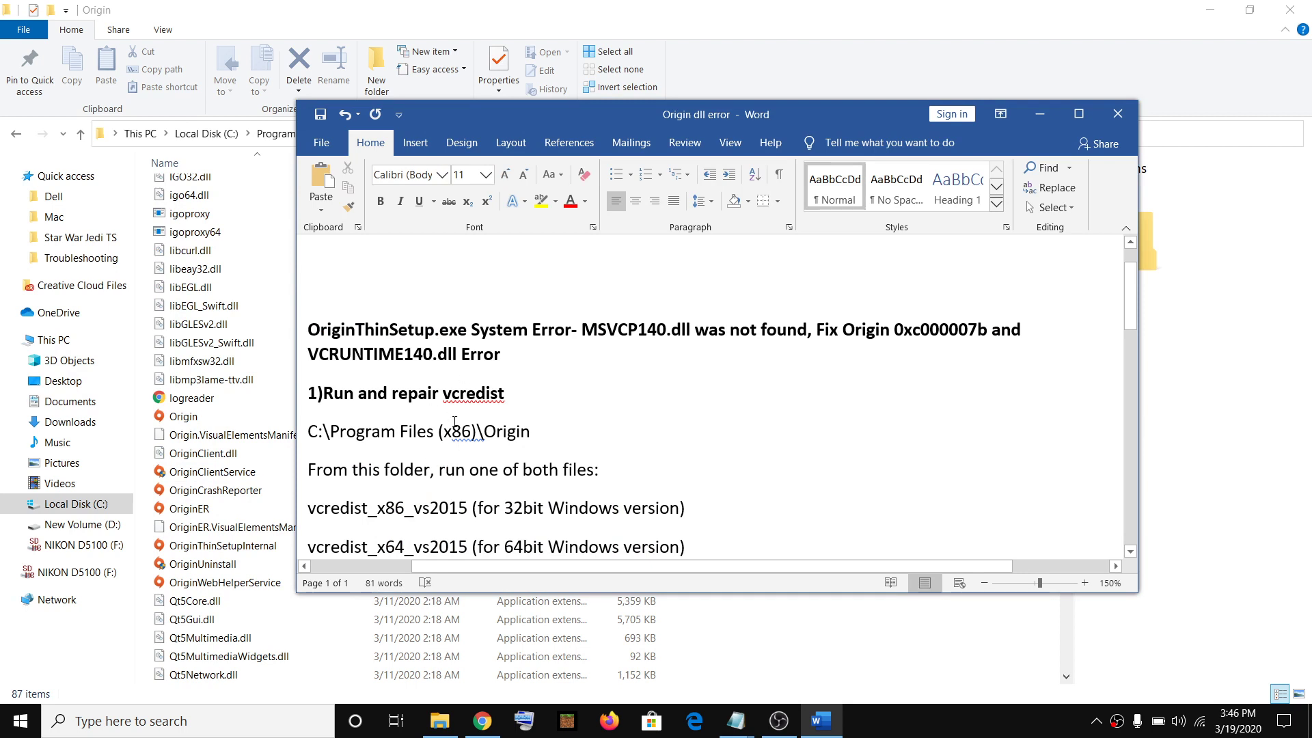
{"action": "scroll", "coordinate": [455, 421], "scroll_direction": "down", "scroll_amount": 3}
{"action": "left_click_drag", "start_coordinate": [312, 387], "coordinate": [404, 389]}
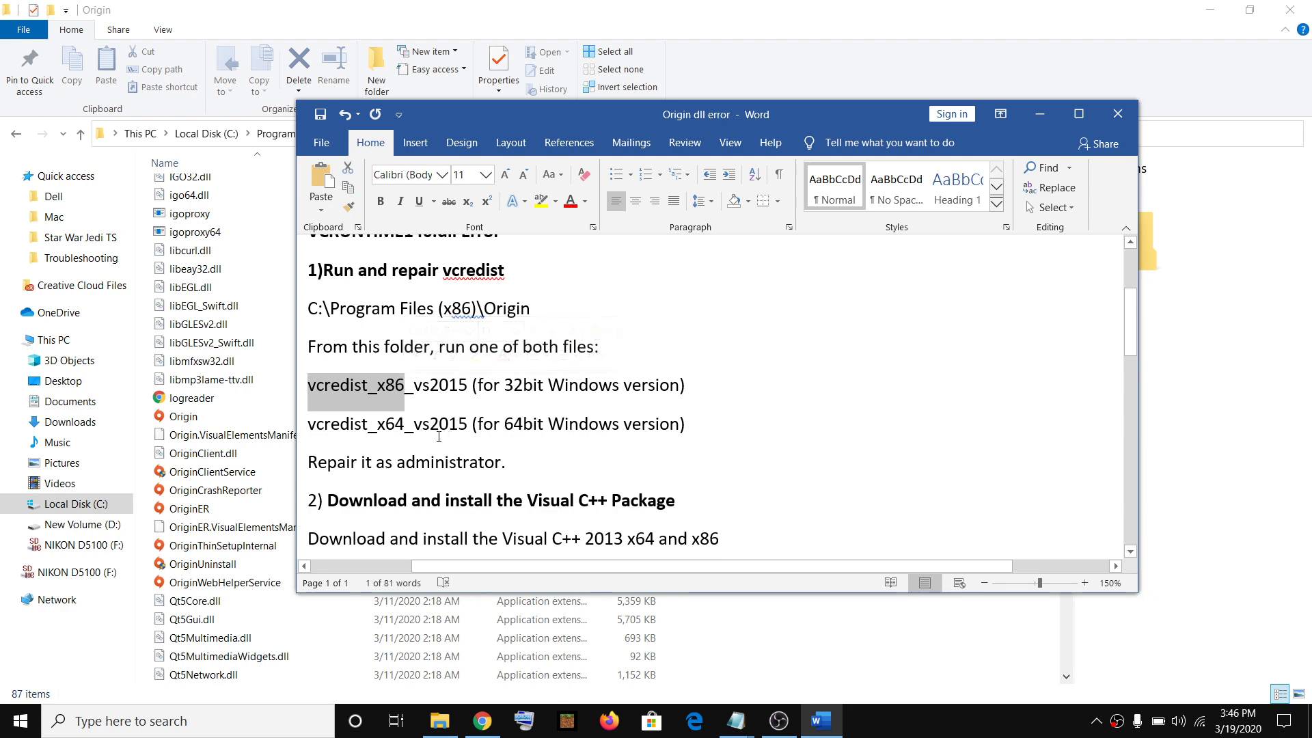
{"action": "key", "text": "alt+Tab"}
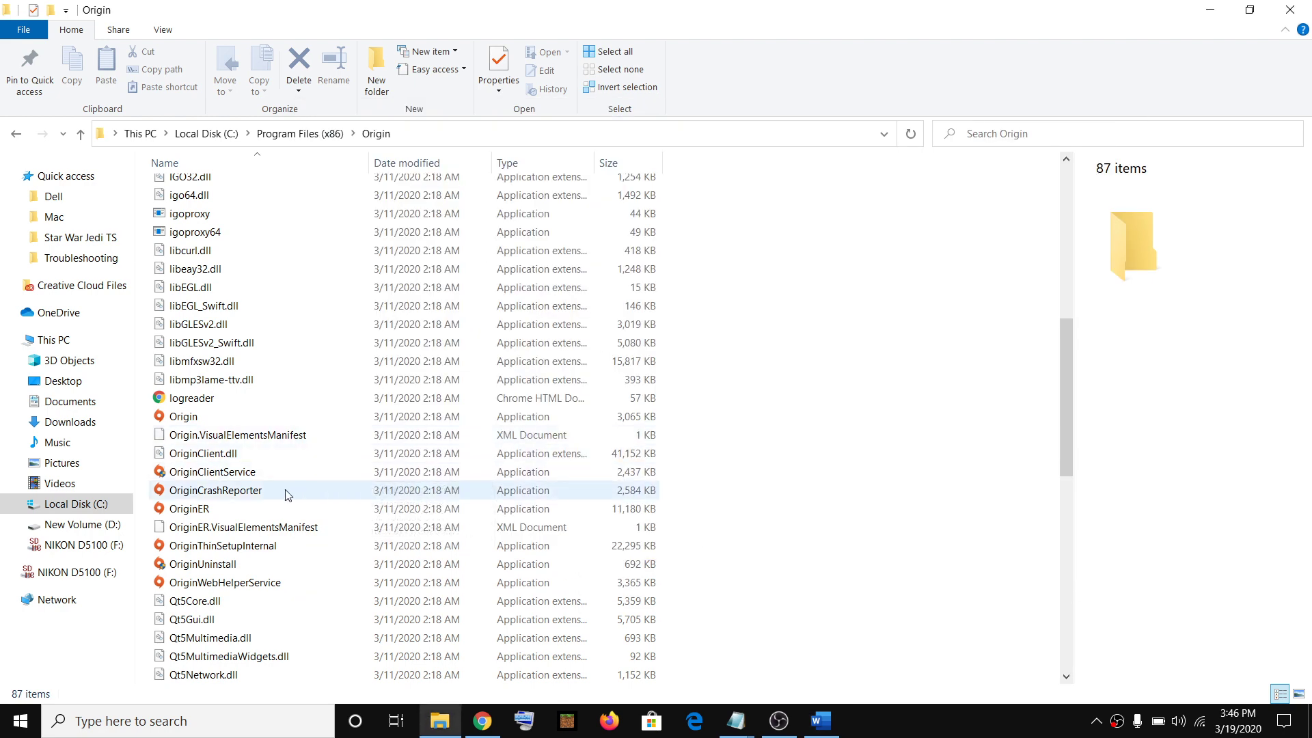
{"action": "scroll", "coordinate": [287, 464], "scroll_direction": "down", "scroll_amount": 1}
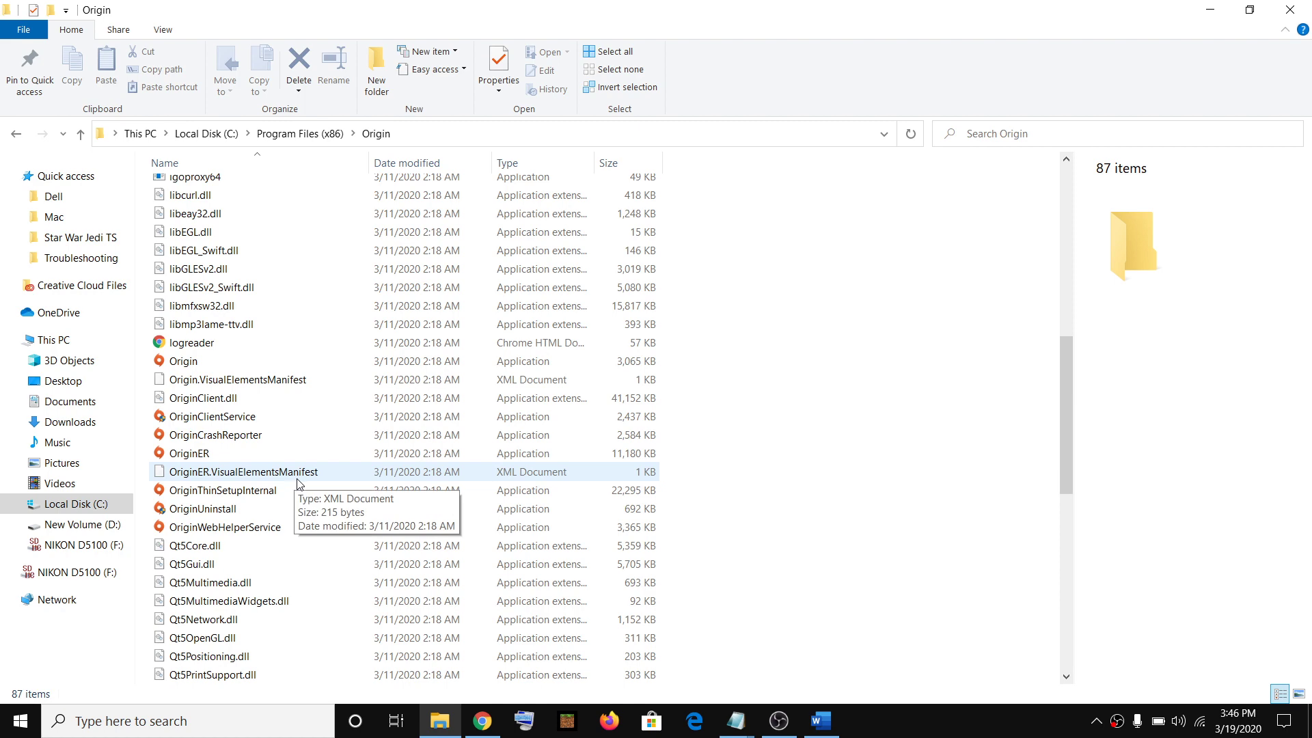
{"action": "scroll", "coordinate": [297, 484], "scroll_direction": "down", "scroll_amount": 10}
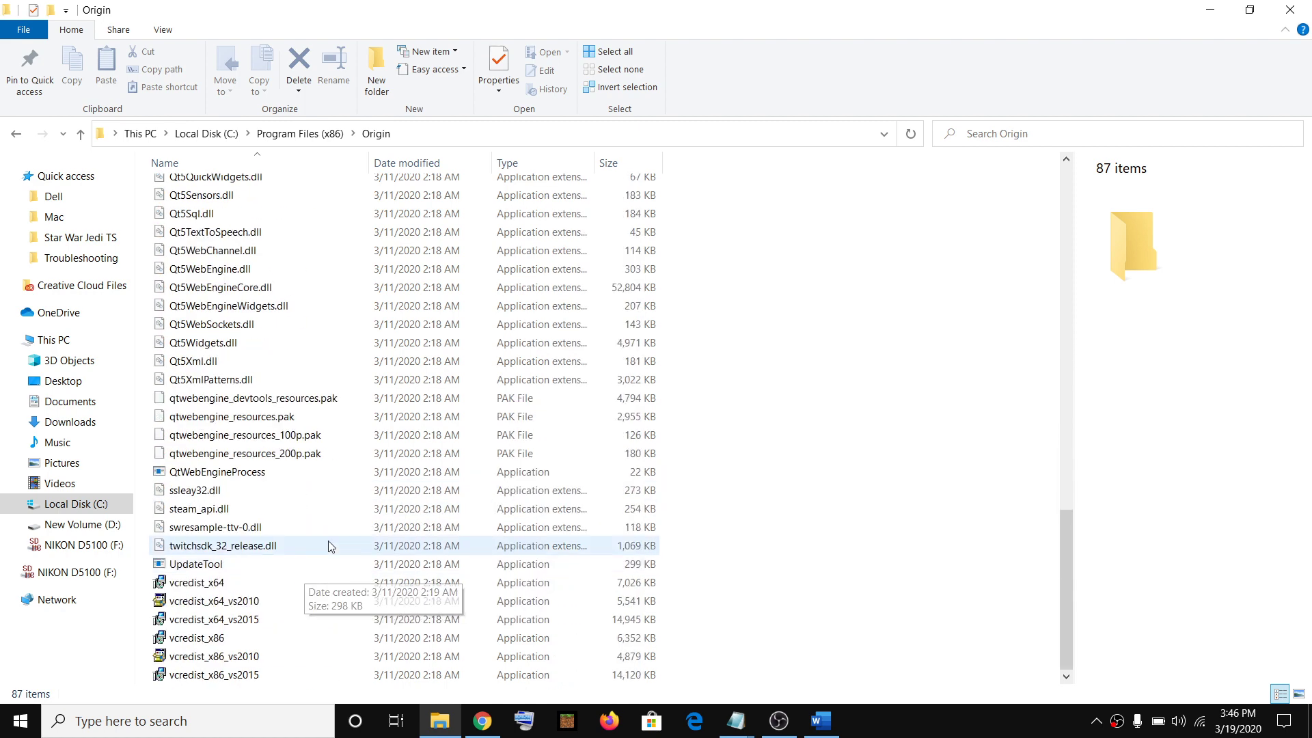
{"action": "key", "text": "alt+Tab"}
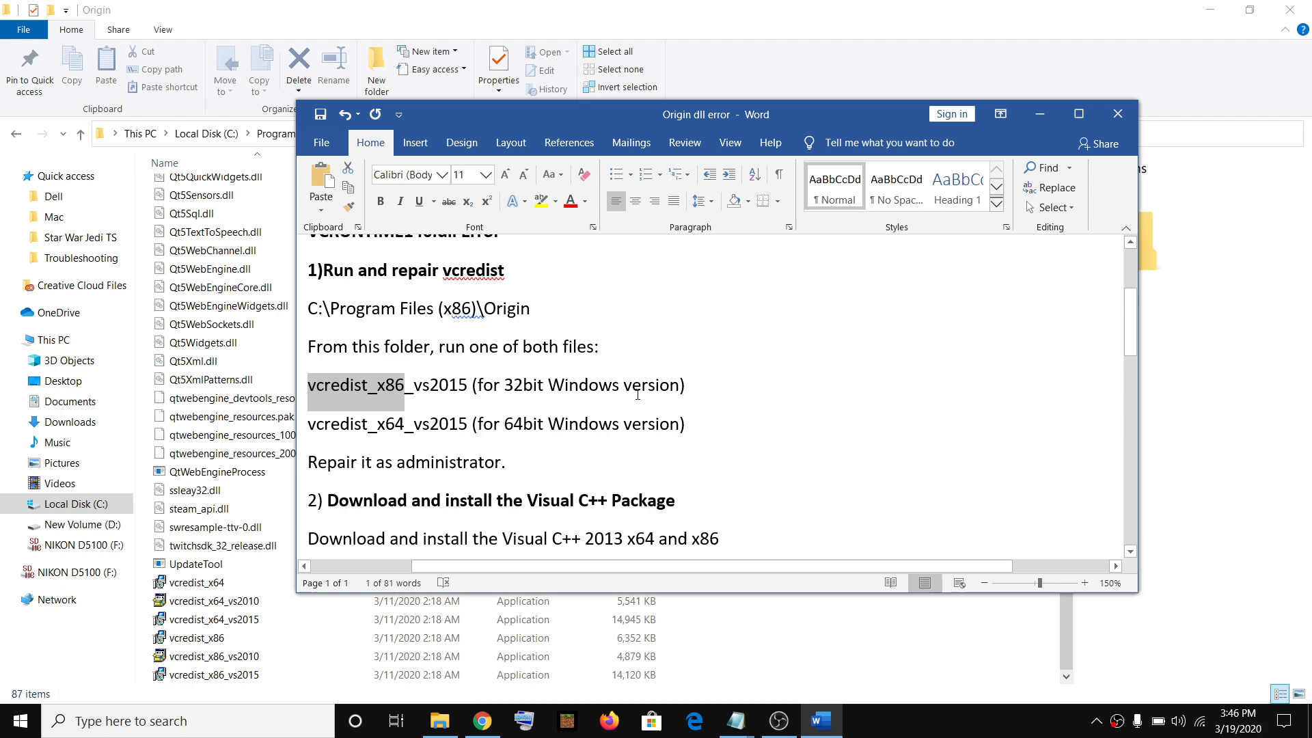
{"action": "key", "text": "alt+Tab"}
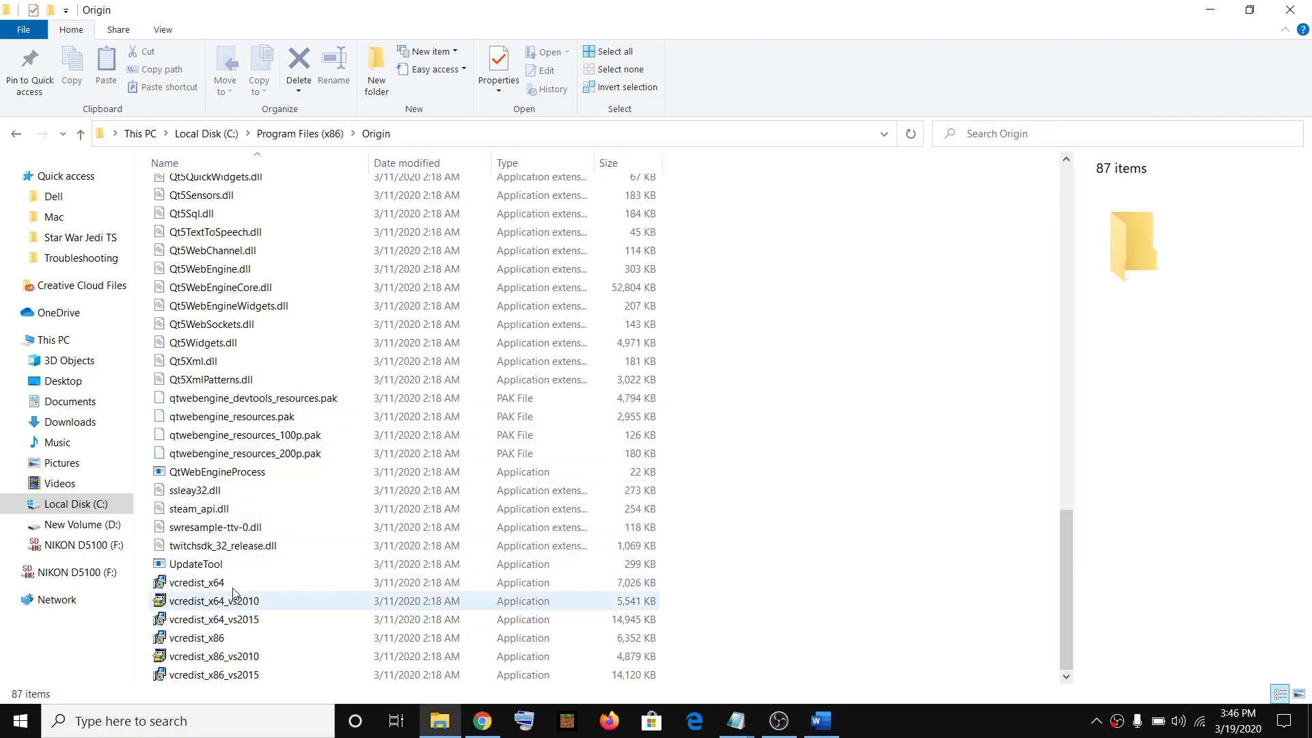
Run vcredist_x64 as administrator and repair the Visual C++ 2013 x64 redistributable
{"action": "left_click", "coordinate": [210, 586]}
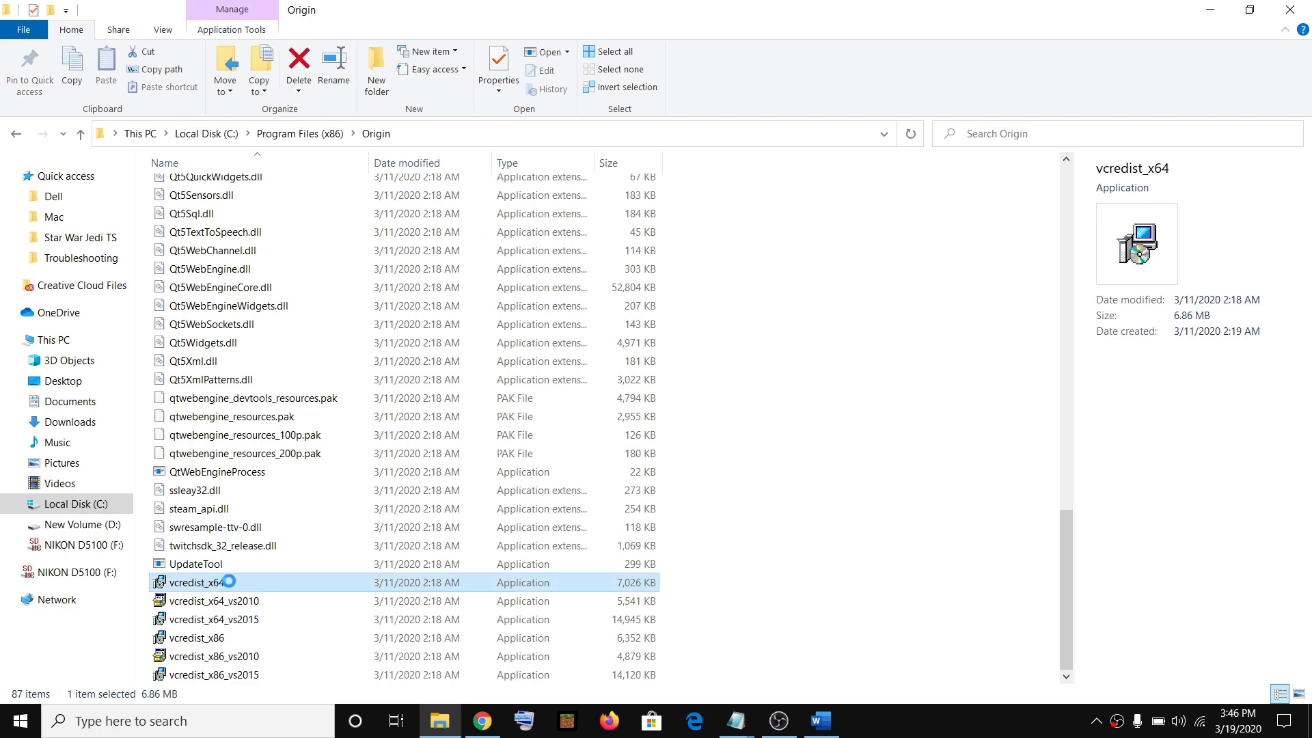
{"action": "right_click", "coordinate": [228, 581]}
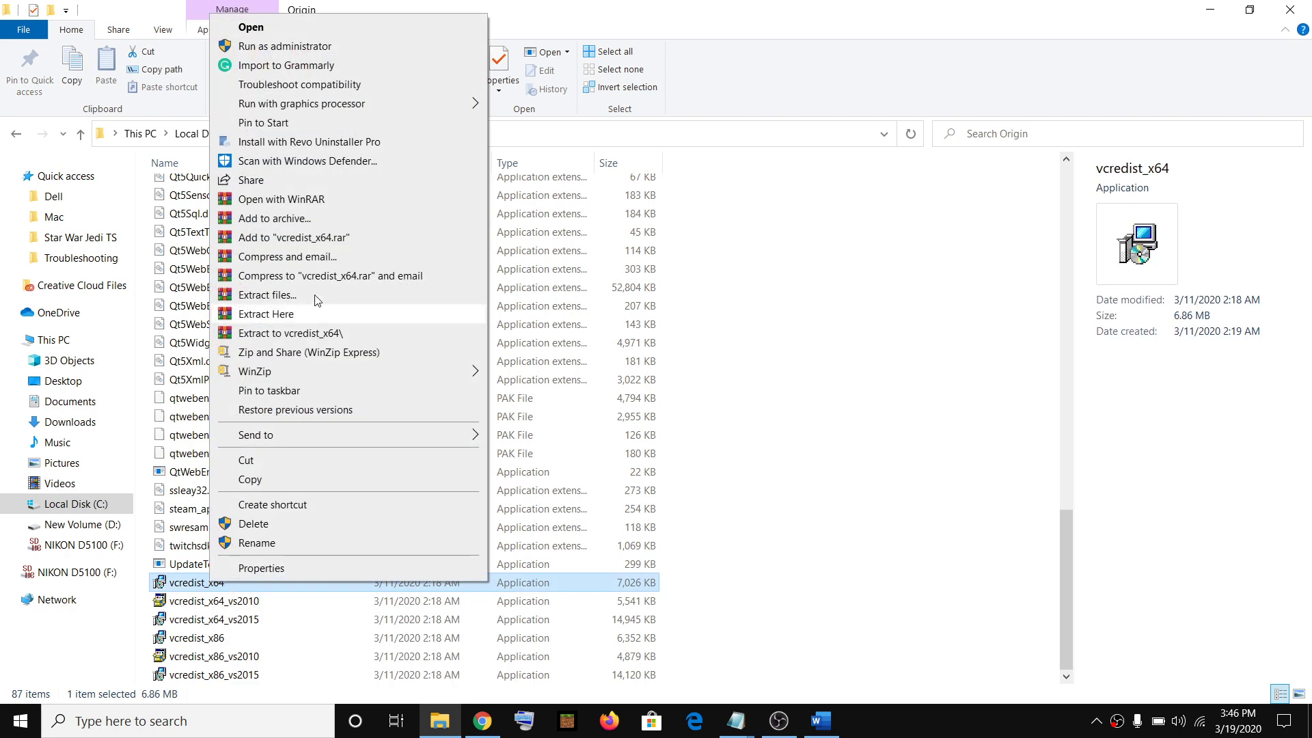
{"action": "left_click", "coordinate": [292, 48]}
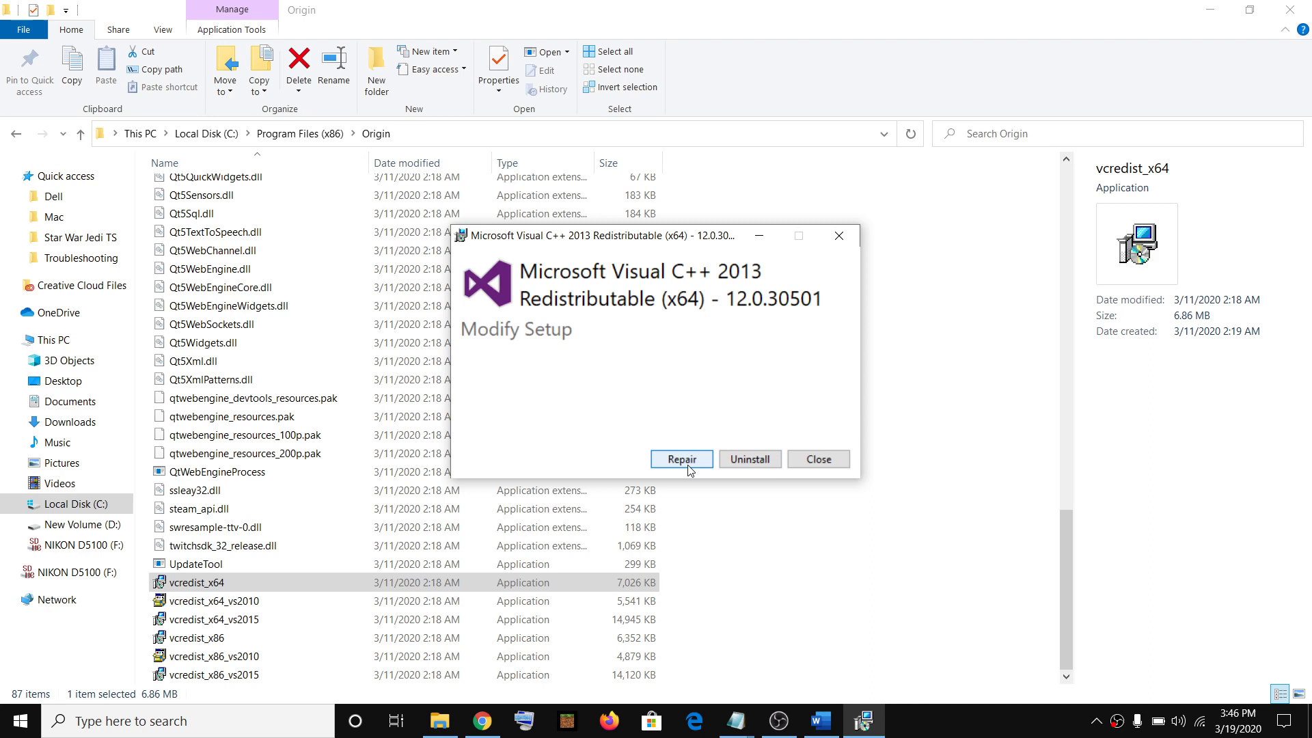
{"action": "left_click", "coordinate": [682, 460]}
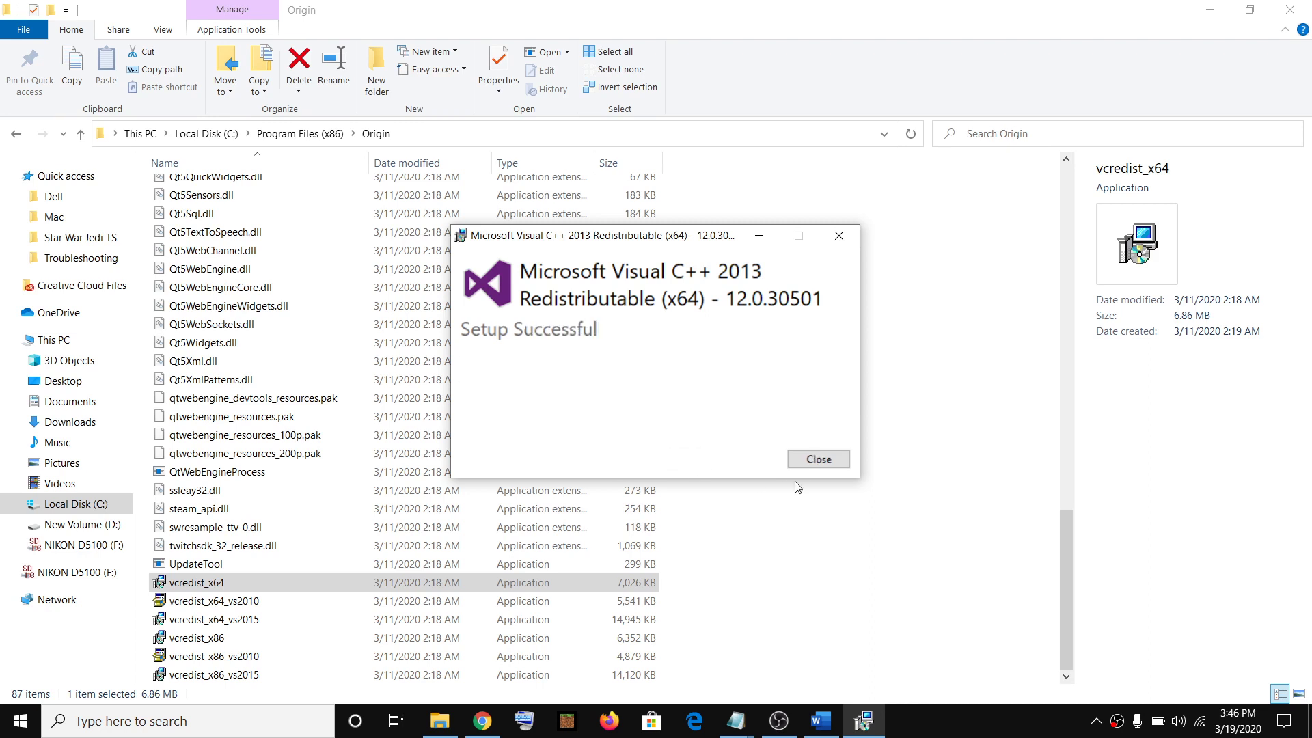
{"action": "left_click", "coordinate": [819, 460]}
Run vcredist_x64_vs2015 as administrator and try installing it; it reports already installed
{"action": "left_click", "coordinate": [202, 623]}
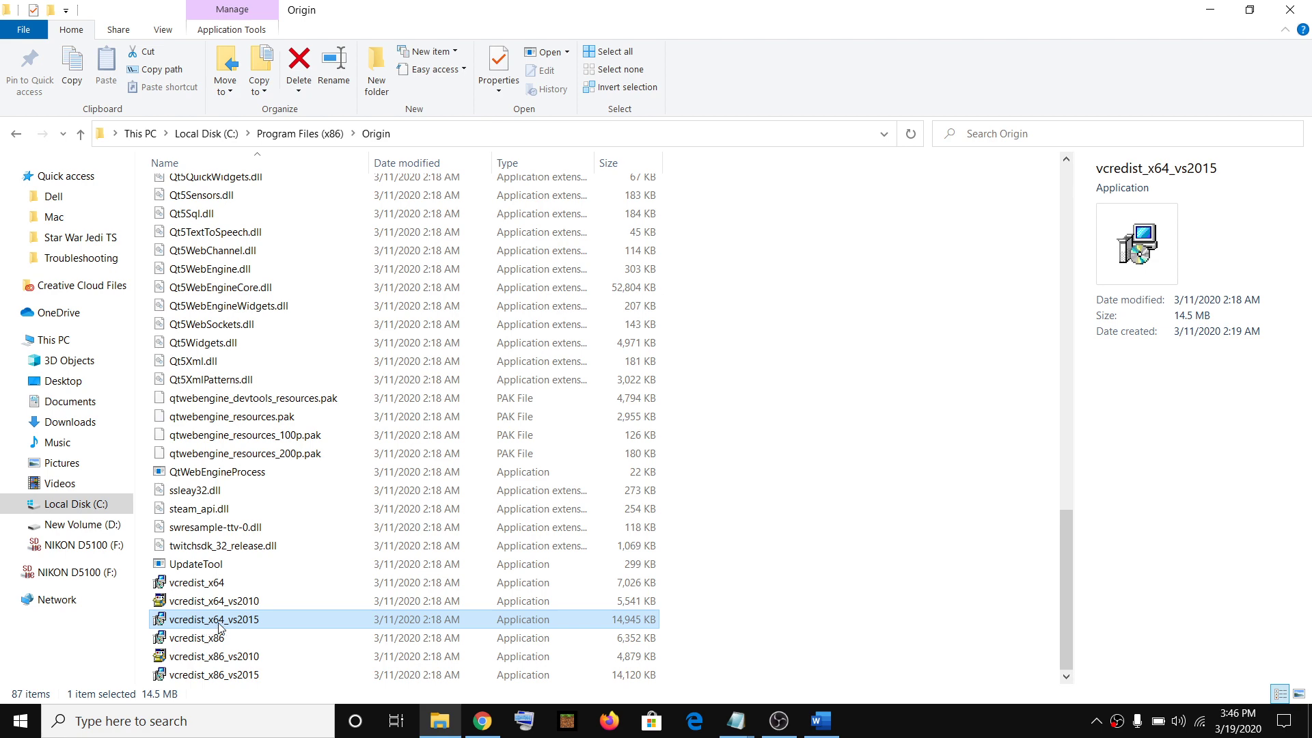
{"action": "right_click", "coordinate": [225, 624]}
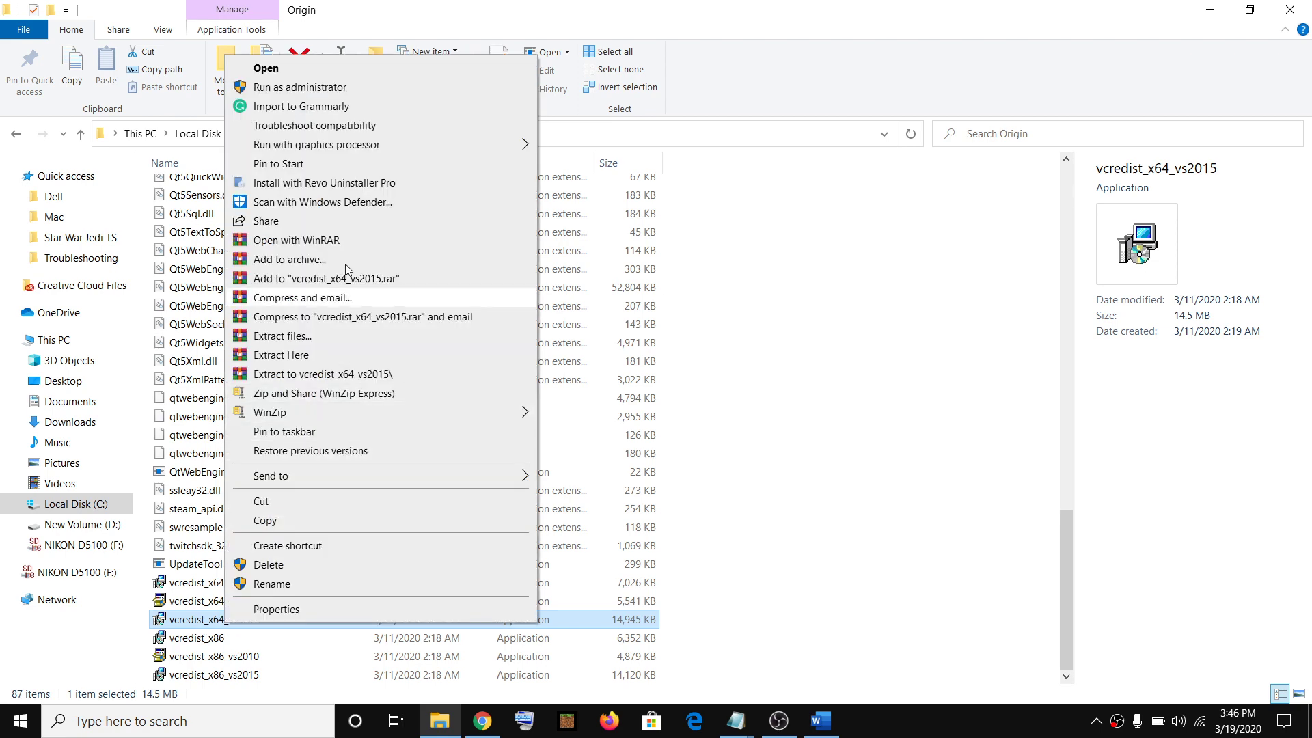
{"action": "left_click", "coordinate": [316, 88]}
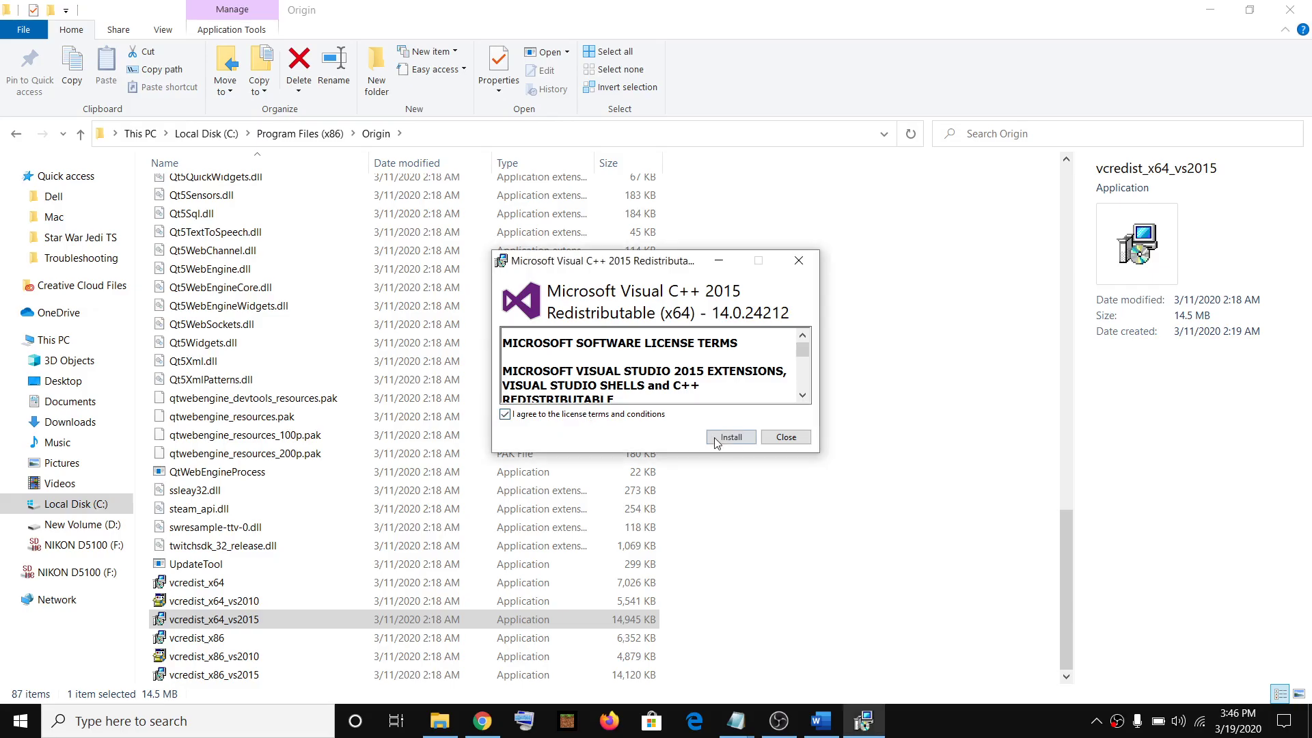
{"action": "left_click", "coordinate": [728, 443]}
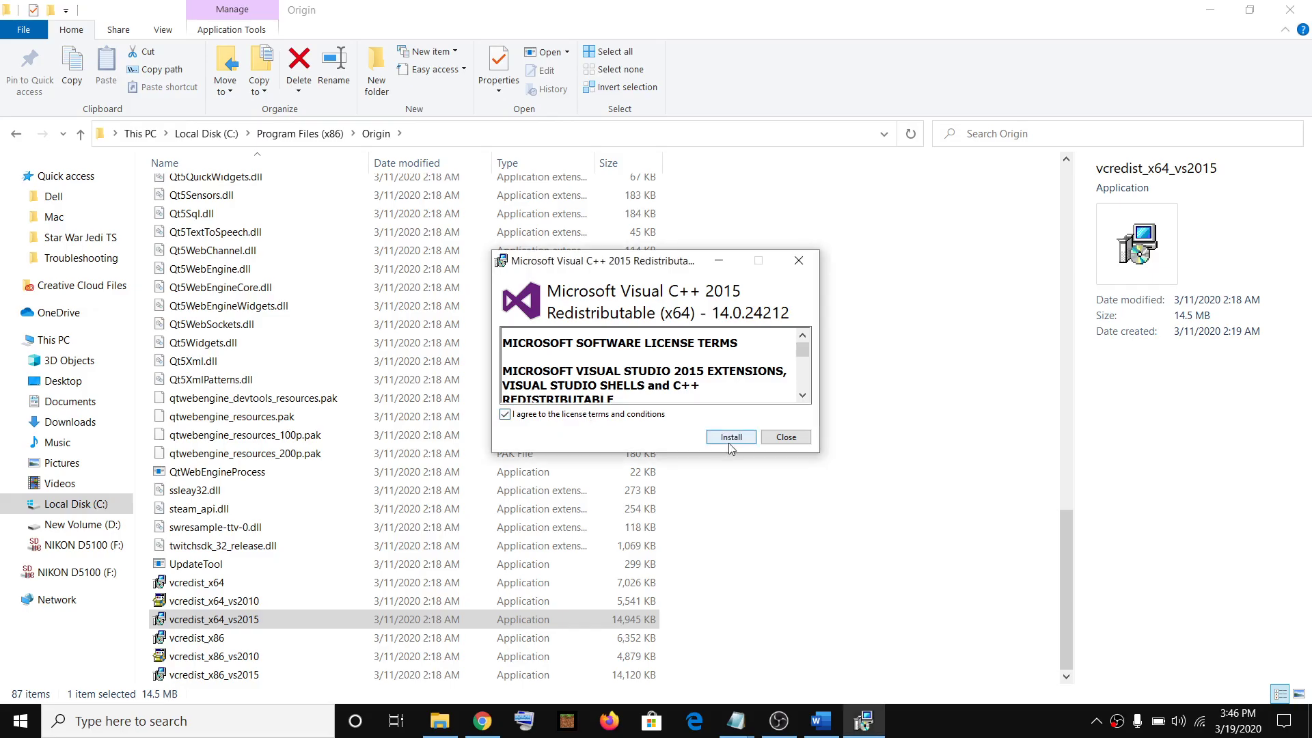
{"action": "left_click", "coordinate": [786, 437]}
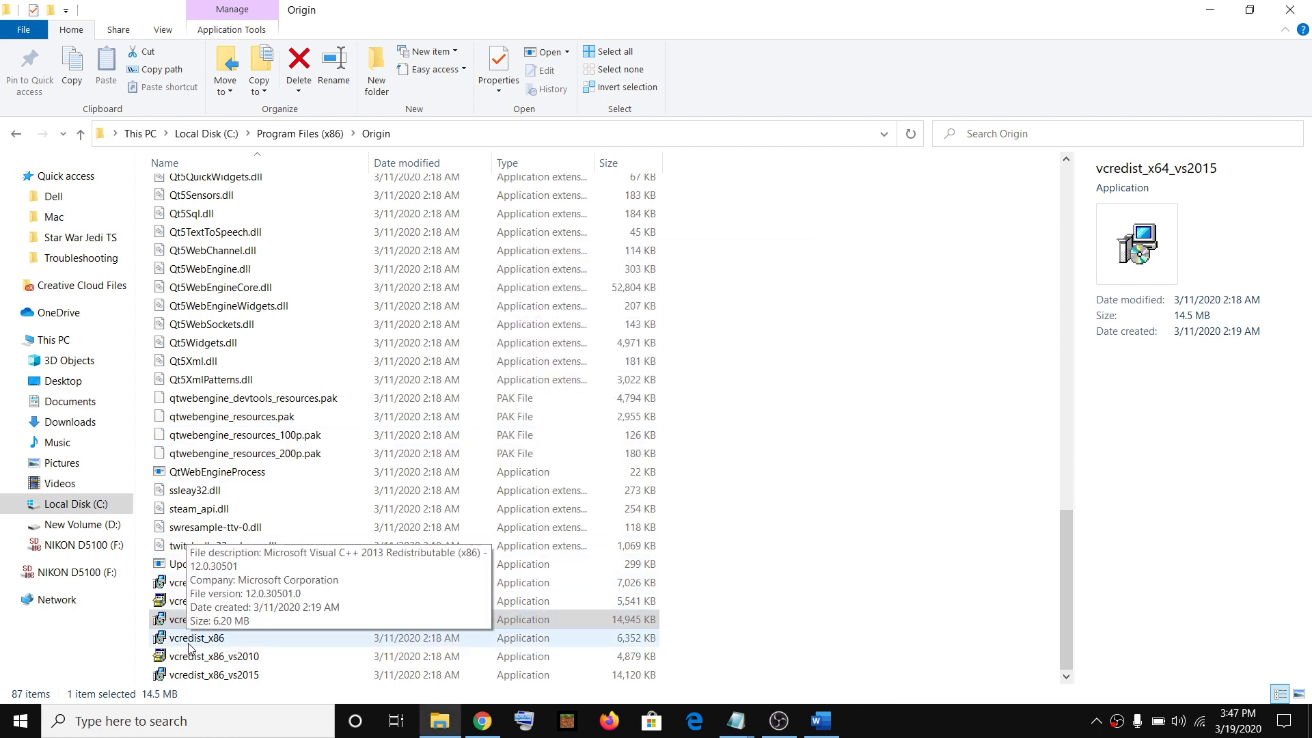
Run vcredist_x86 as administrator to install the Visual C++ 2013 x86 redistributable
{"action": "left_click", "coordinate": [224, 640]}
{"action": "right_click", "coordinate": [227, 635]}
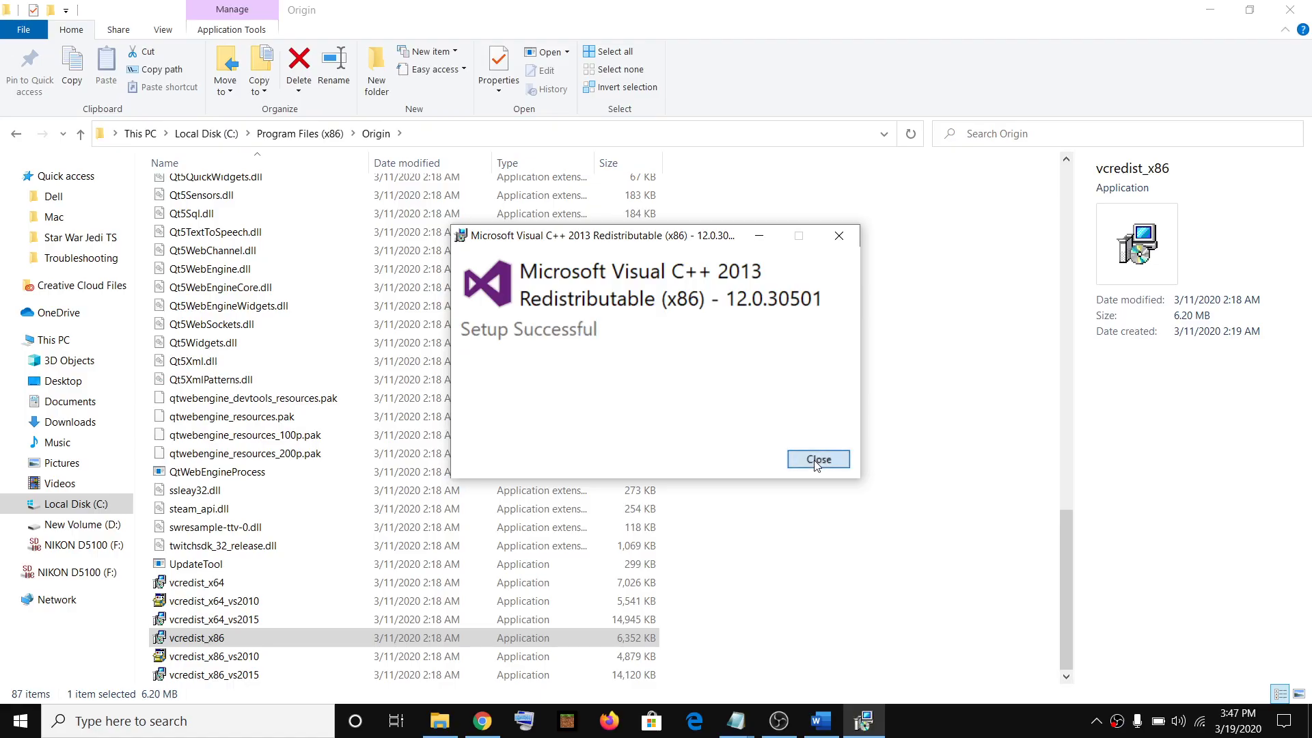
{"action": "left_click", "coordinate": [819, 459]}
Try installing vcredist_x86_vs2015 as administrator and dismiss the failure message
{"action": "left_click", "coordinate": [191, 676]}
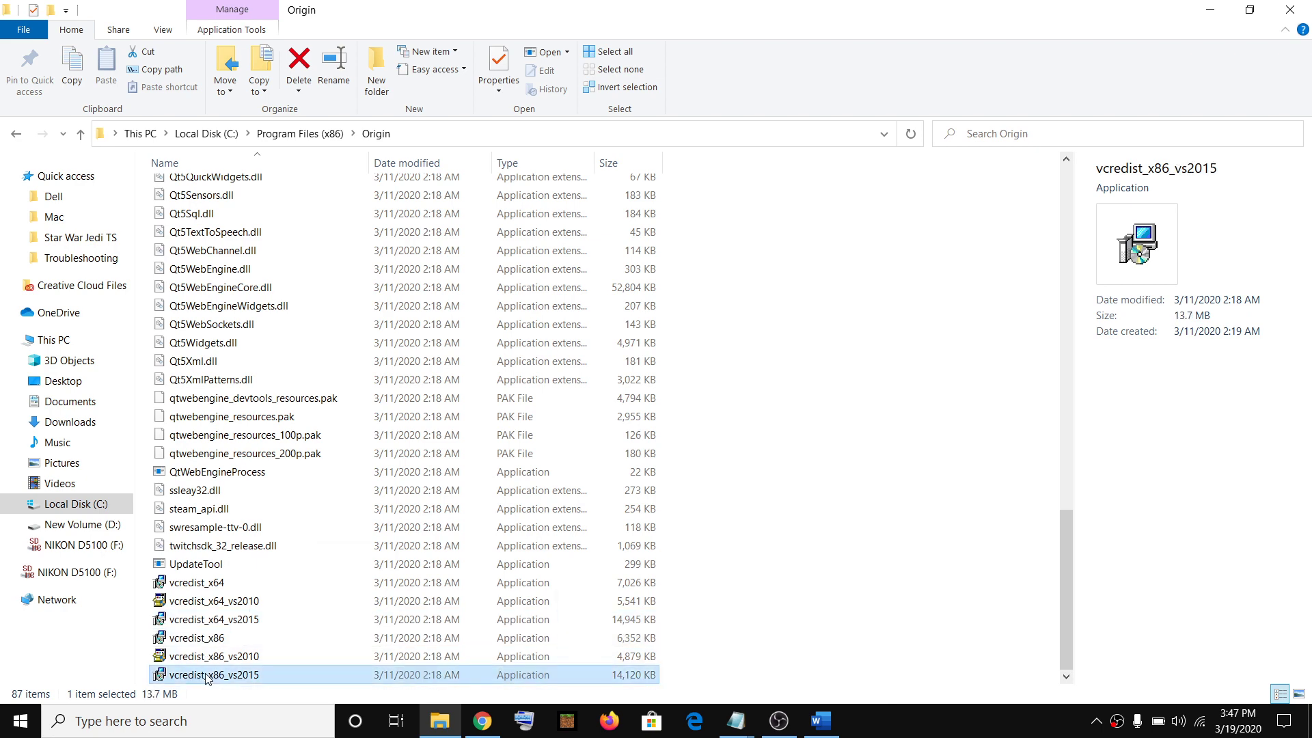
{"action": "right_click", "coordinate": [207, 678]}
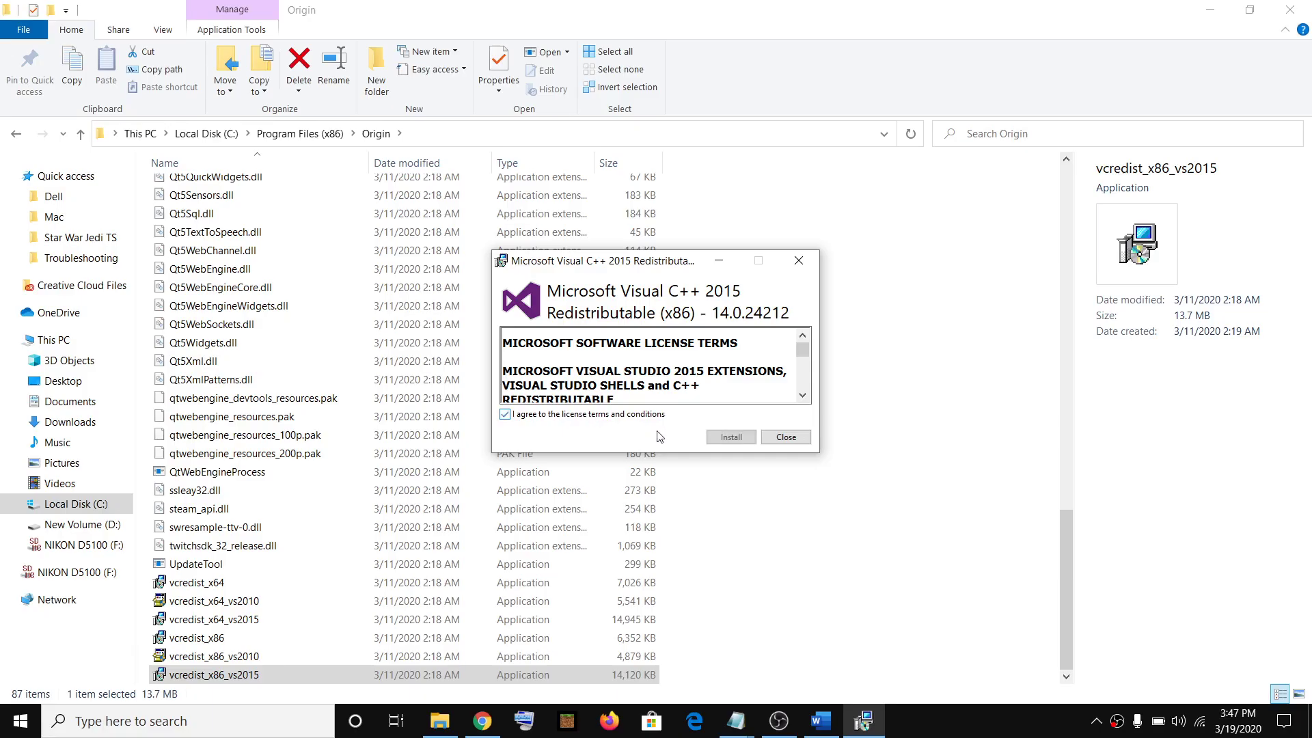
{"action": "left_click", "coordinate": [732, 441]}
{"action": "left_click", "coordinate": [786, 439]}
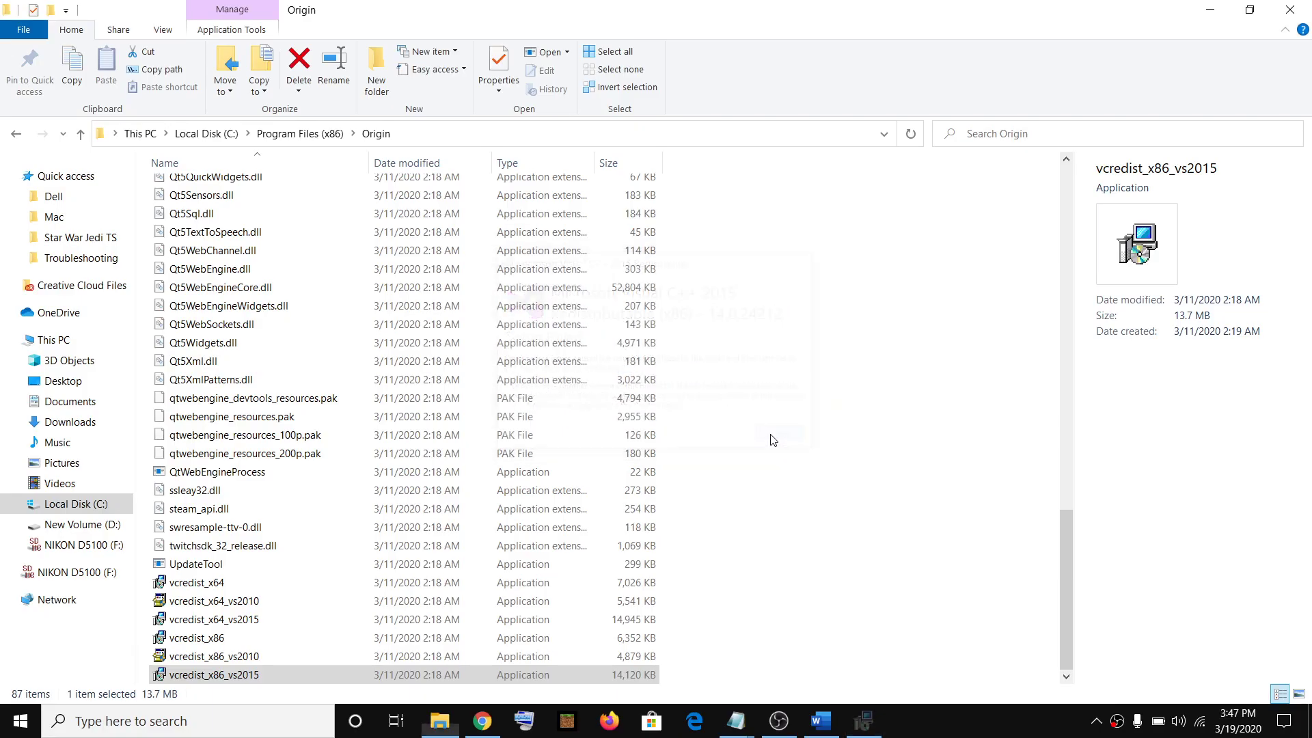
{"action": "scroll", "coordinate": [432, 523], "scroll_direction": "up", "scroll_amount": 11}
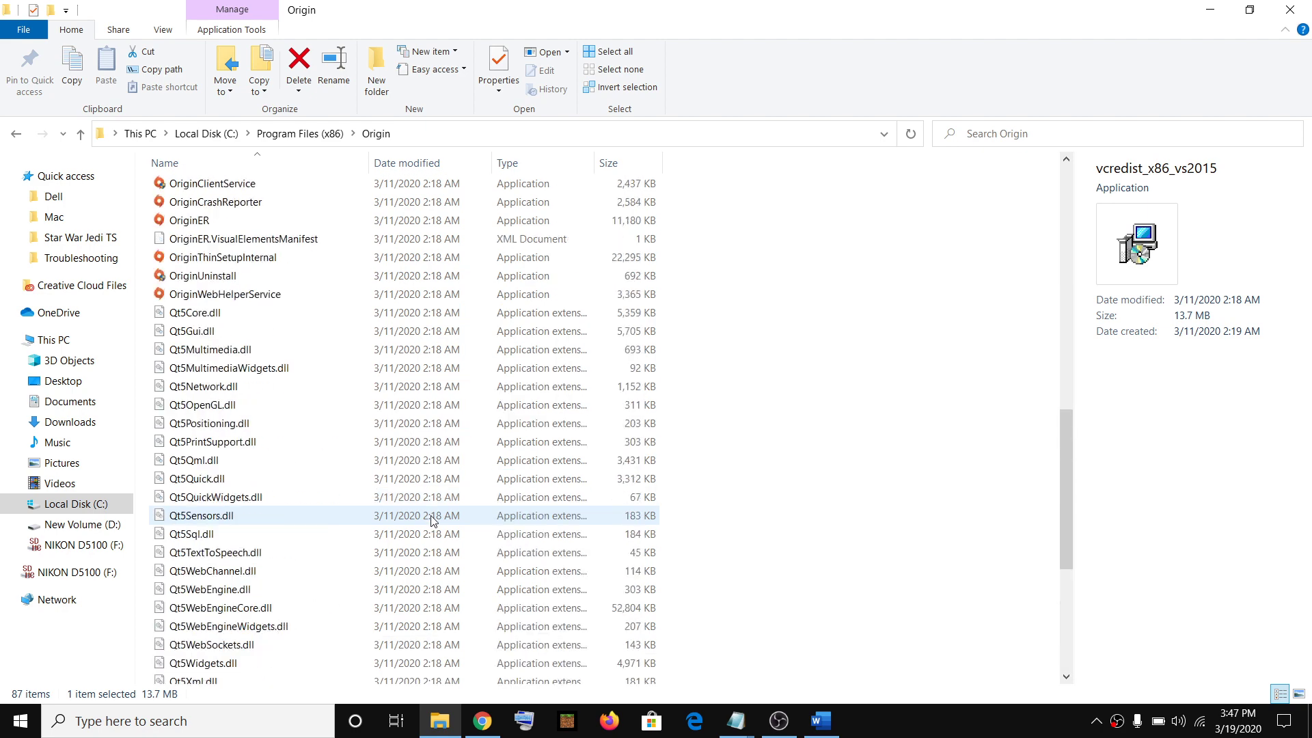
{"action": "scroll", "coordinate": [431, 523], "scroll_direction": "up", "scroll_amount": 10}
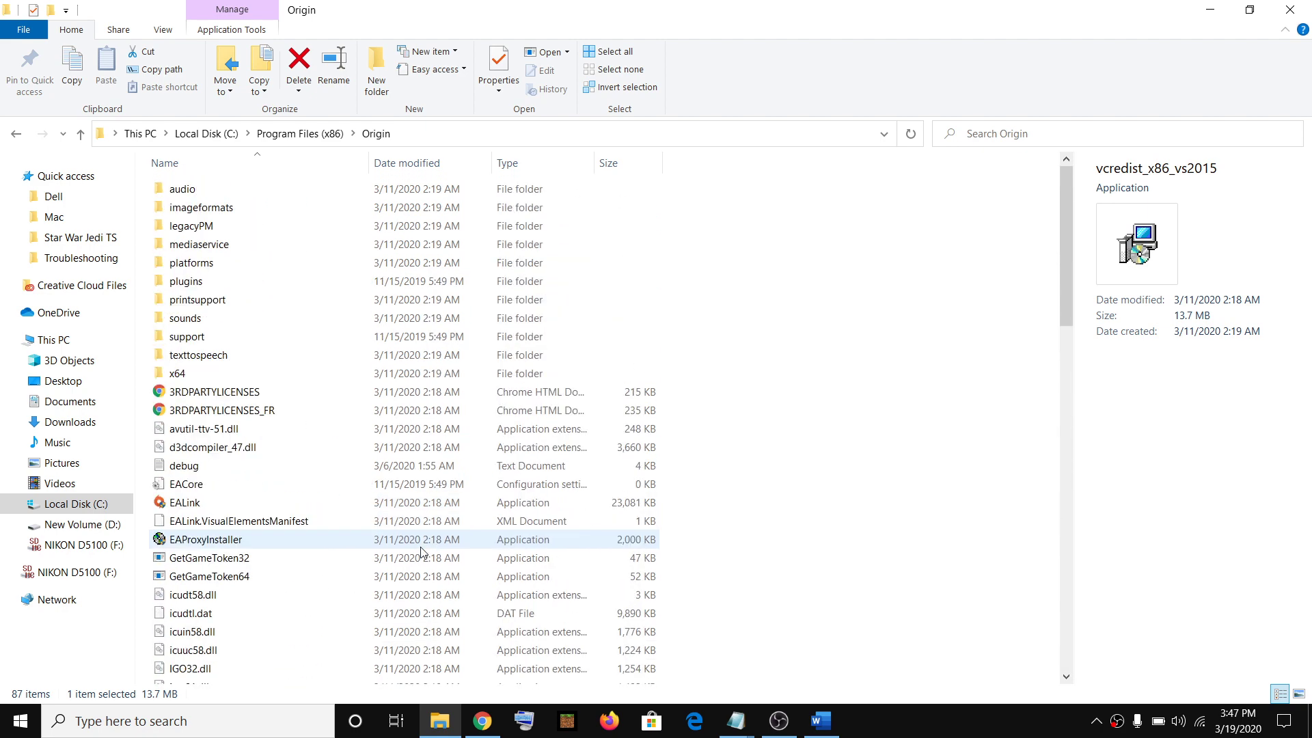
Close the Origin folder and copy the support.microsoft.com Visual C++ download link from the Word notes
{"action": "left_click", "coordinate": [1291, 10]}
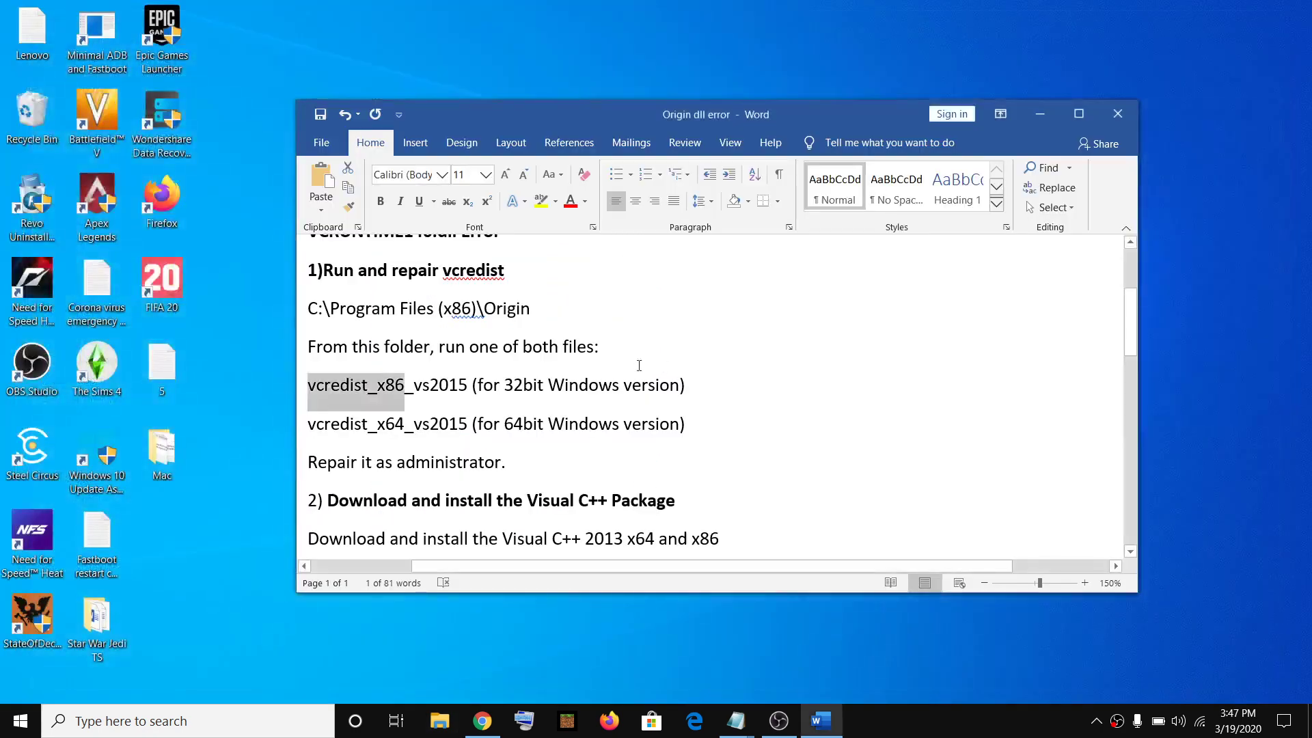
{"action": "scroll", "coordinate": [570, 383], "scroll_direction": "down", "scroll_amount": 1}
{"action": "scroll", "coordinate": [571, 384], "scroll_direction": "down", "scroll_amount": 1}
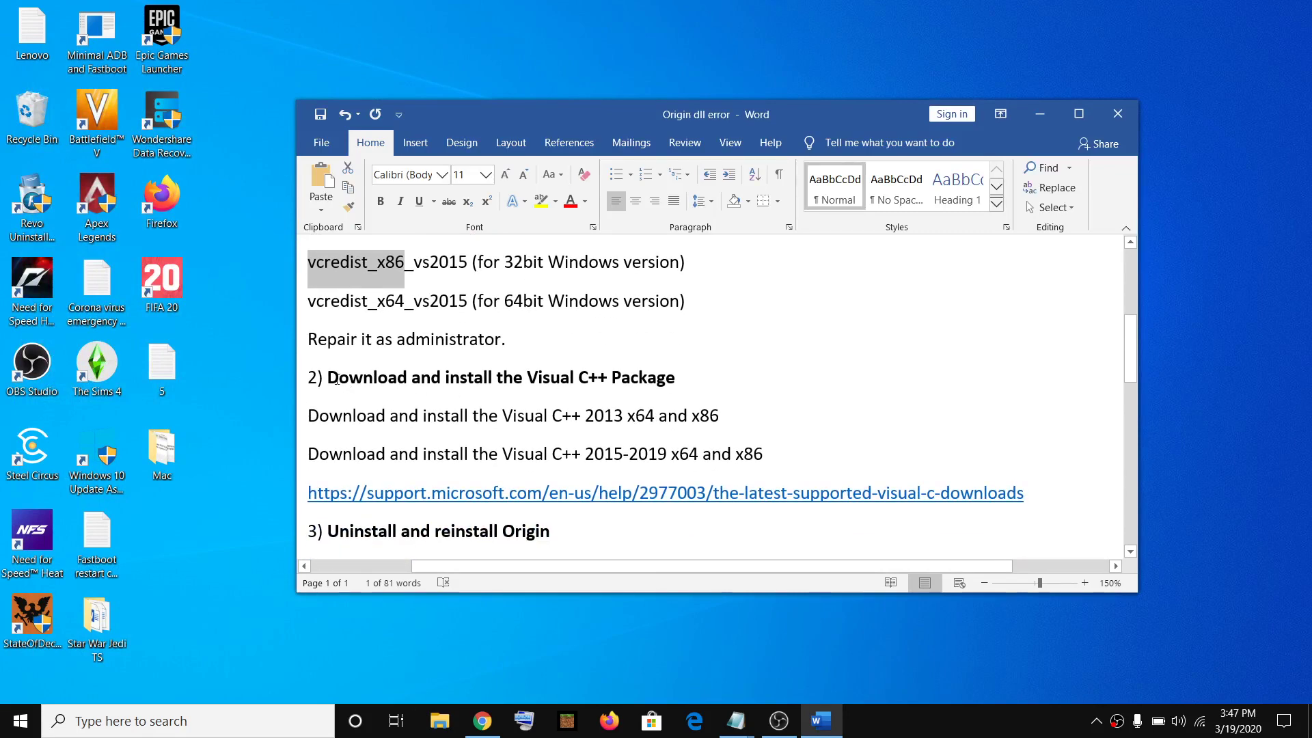
{"action": "left_click_drag", "start_coordinate": [336, 380], "coordinate": [643, 375]}
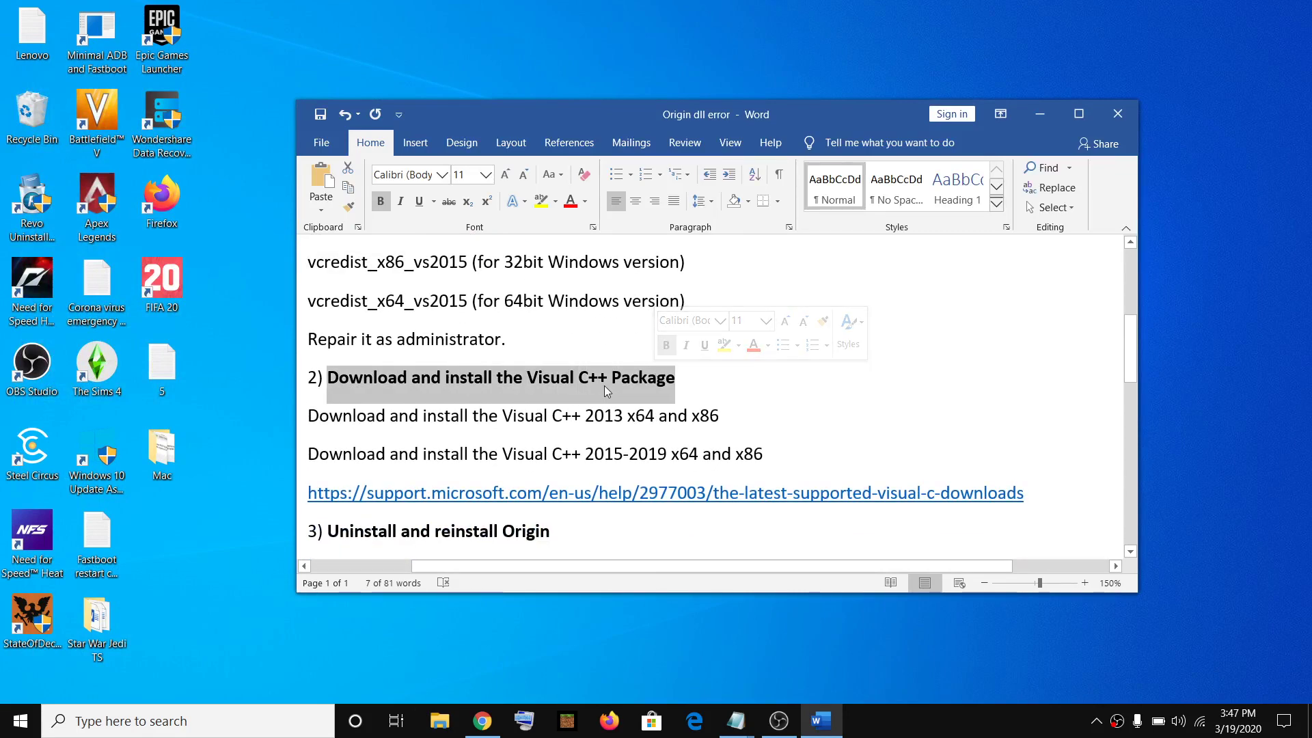
{"action": "scroll", "coordinate": [1050, 432], "scroll_direction": "down", "scroll_amount": 1}
{"action": "left_click_drag", "start_coordinate": [1050, 432], "coordinate": [309, 439]}
{"action": "key", "text": "ctrl+c"}
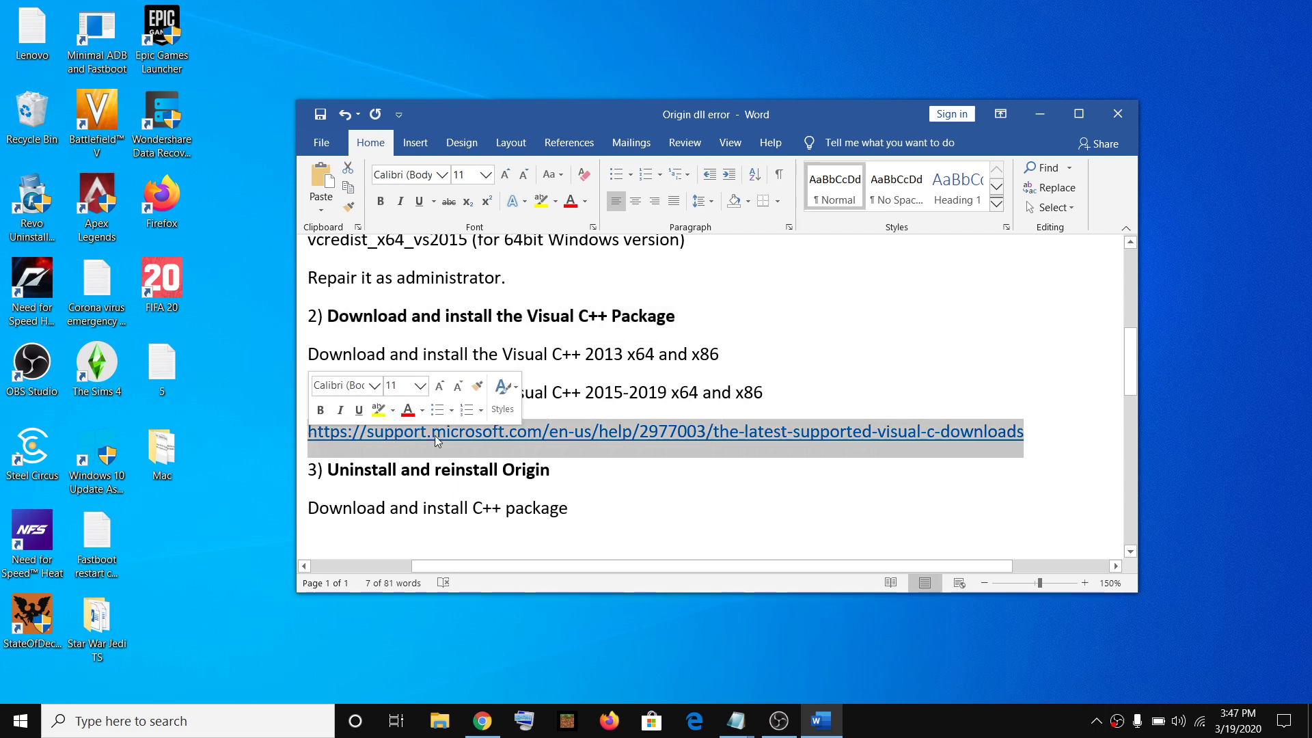
{"action": "right_click", "coordinate": [461, 436]}
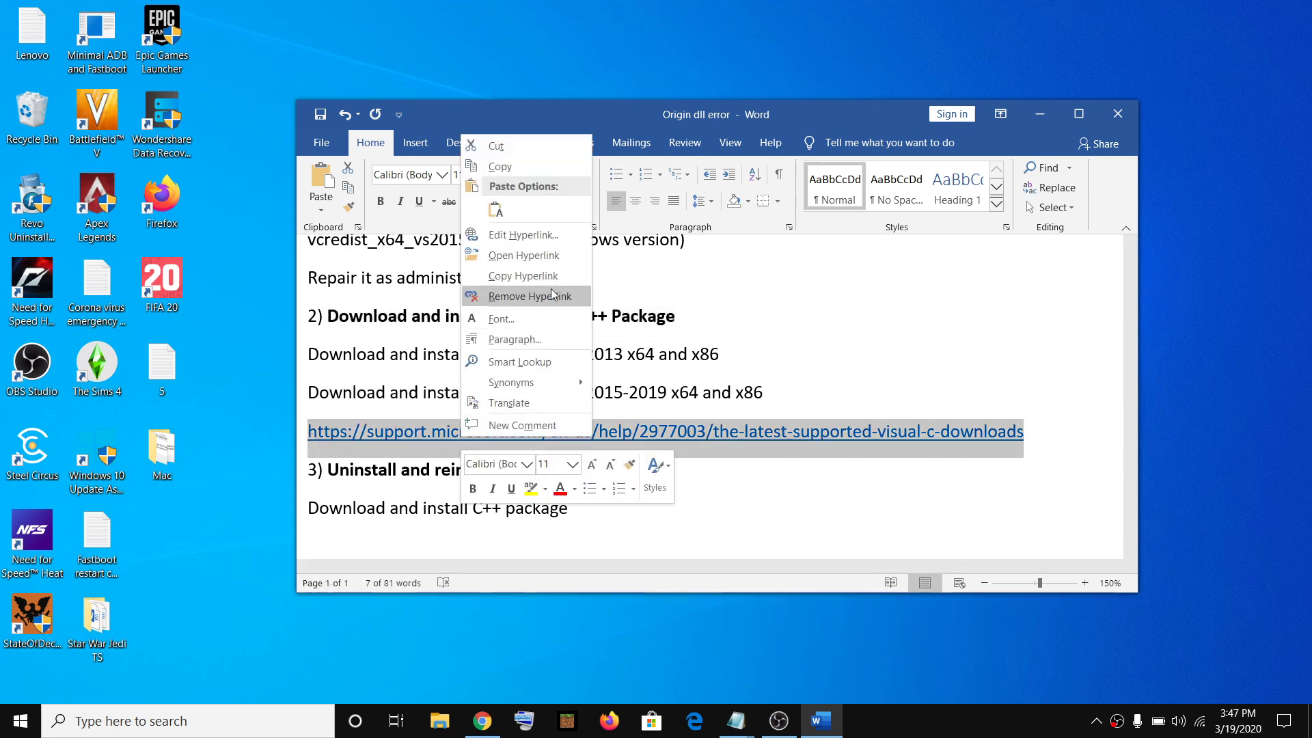
{"action": "left_click", "coordinate": [514, 169]}
Paste the link into Chrome to load the Visual Studio 2015, 2017 and 2019 downloads page
{"action": "left_click", "coordinate": [482, 721]}
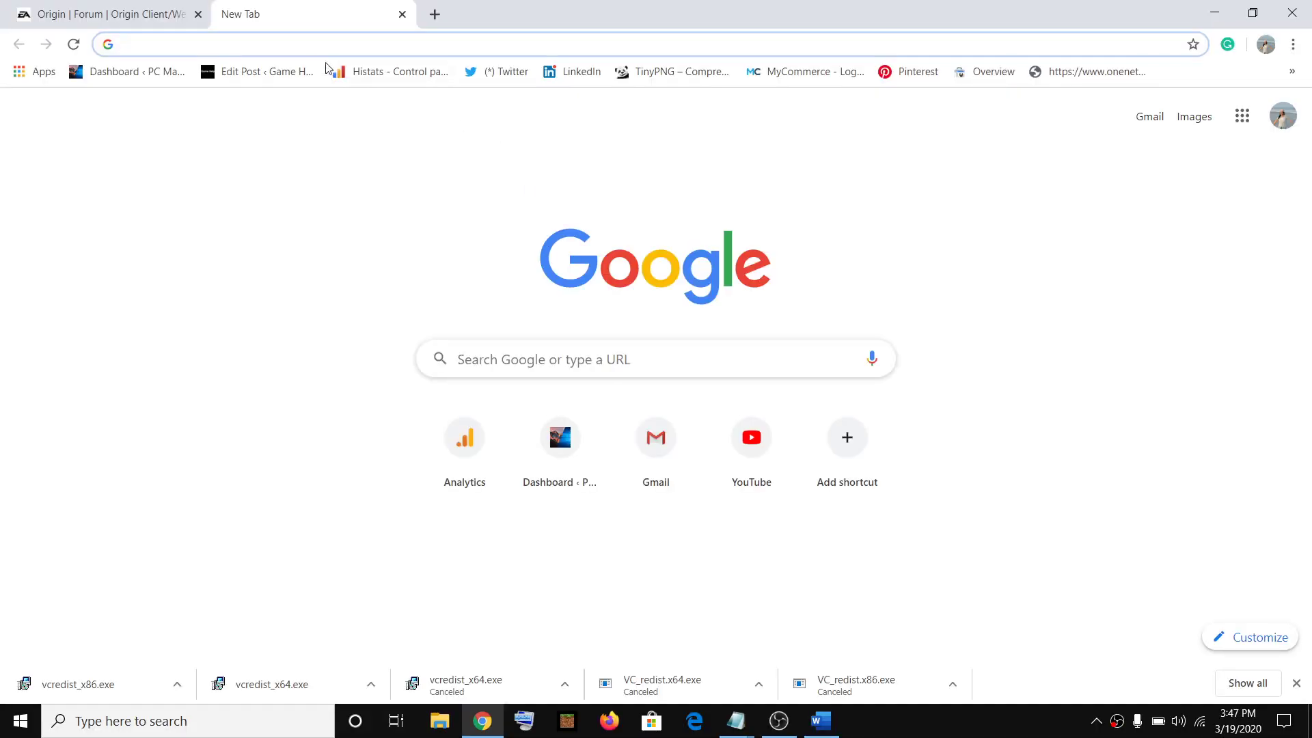
{"action": "key", "text": "ctrl+v"}
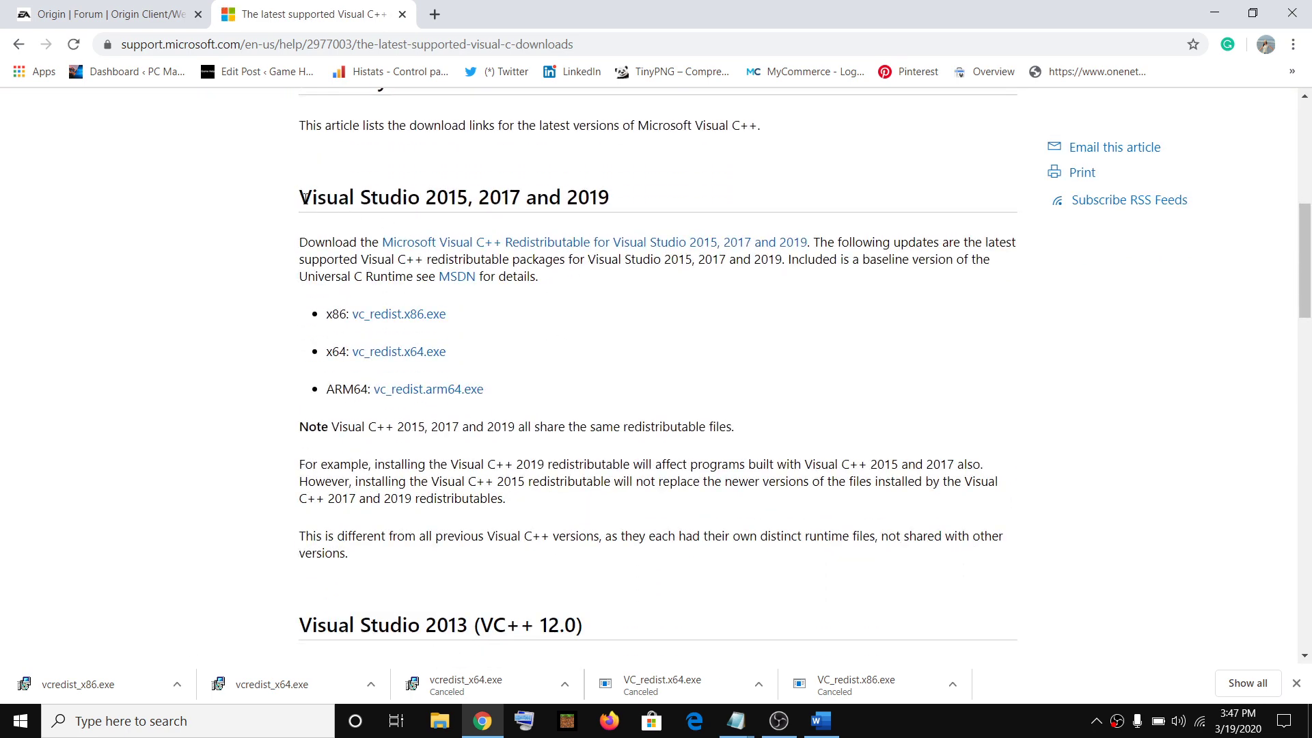
{"action": "left_click_drag", "start_coordinate": [306, 197], "coordinate": [614, 199]}
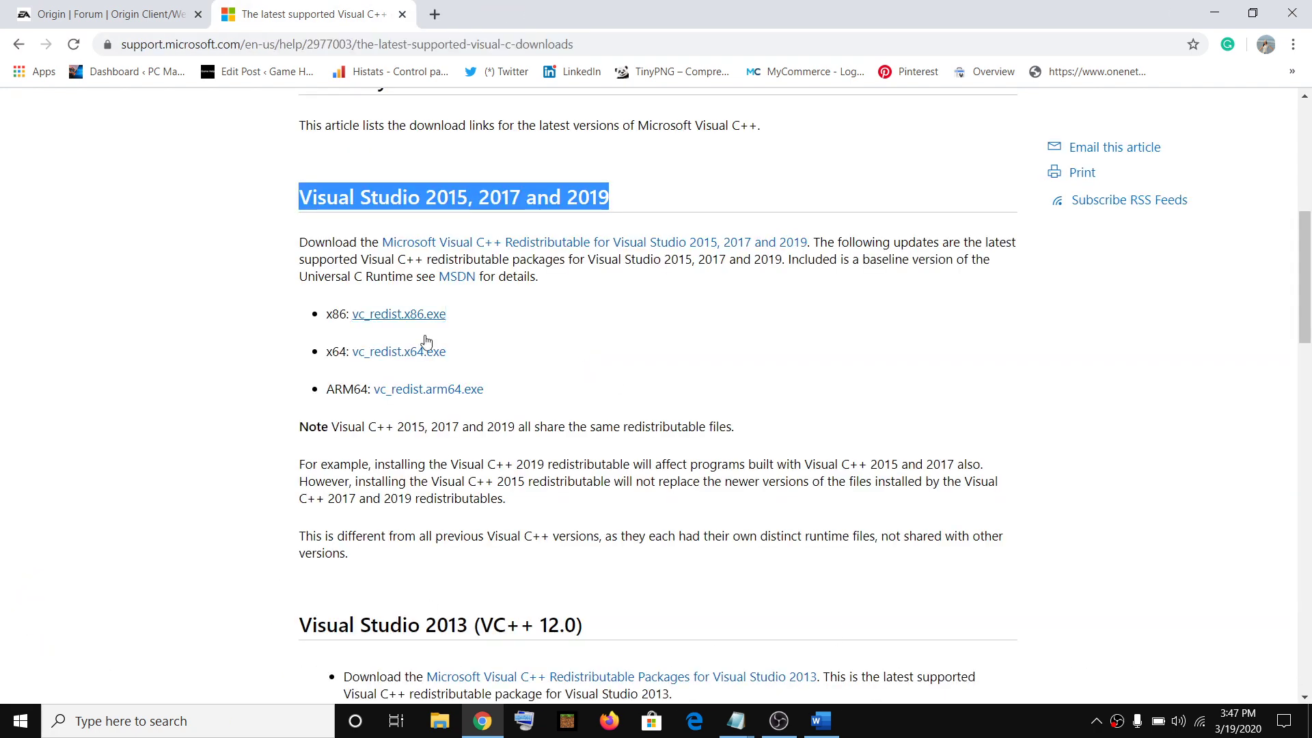
Download vc_redist.x86.exe and install the 2015-2019 x86 redistributable, accepting the license
{"action": "left_click", "coordinate": [422, 316]}
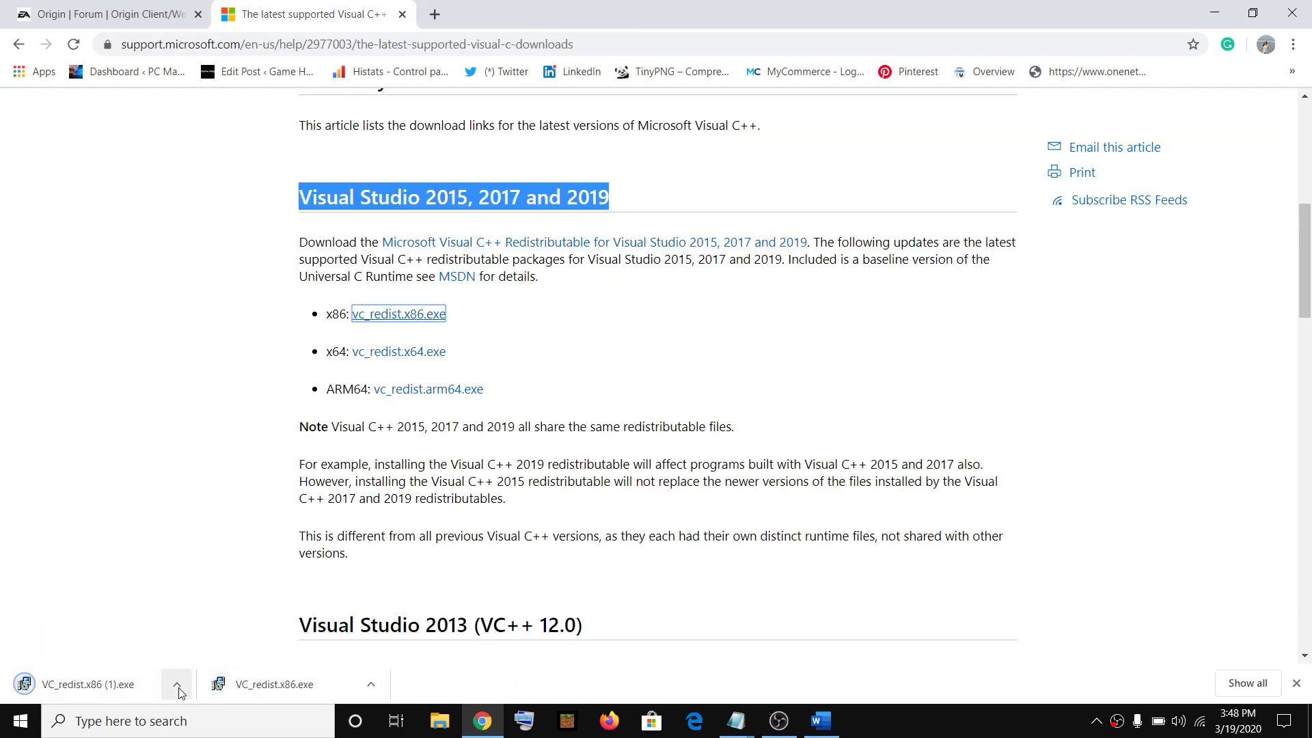
{"action": "left_click", "coordinate": [86, 686]}
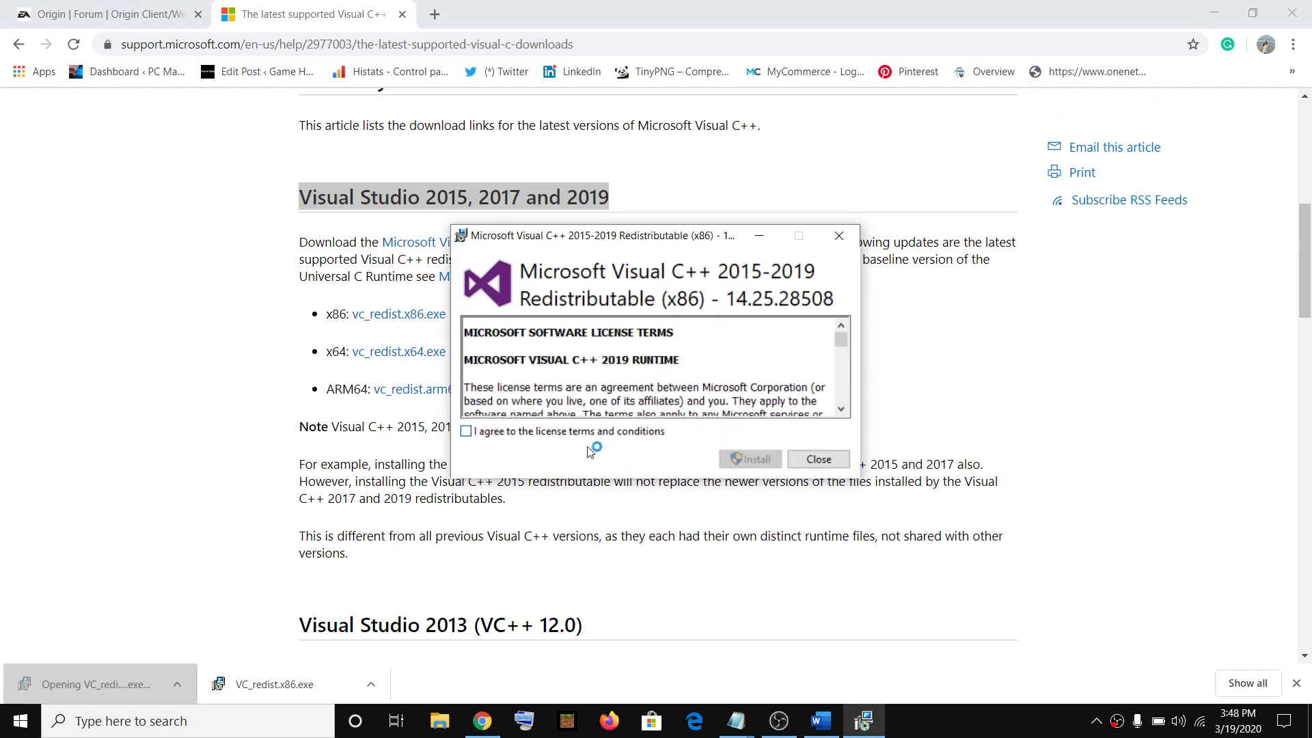
{"action": "left_click", "coordinate": [622, 432]}
{"action": "left_click", "coordinate": [759, 461]}
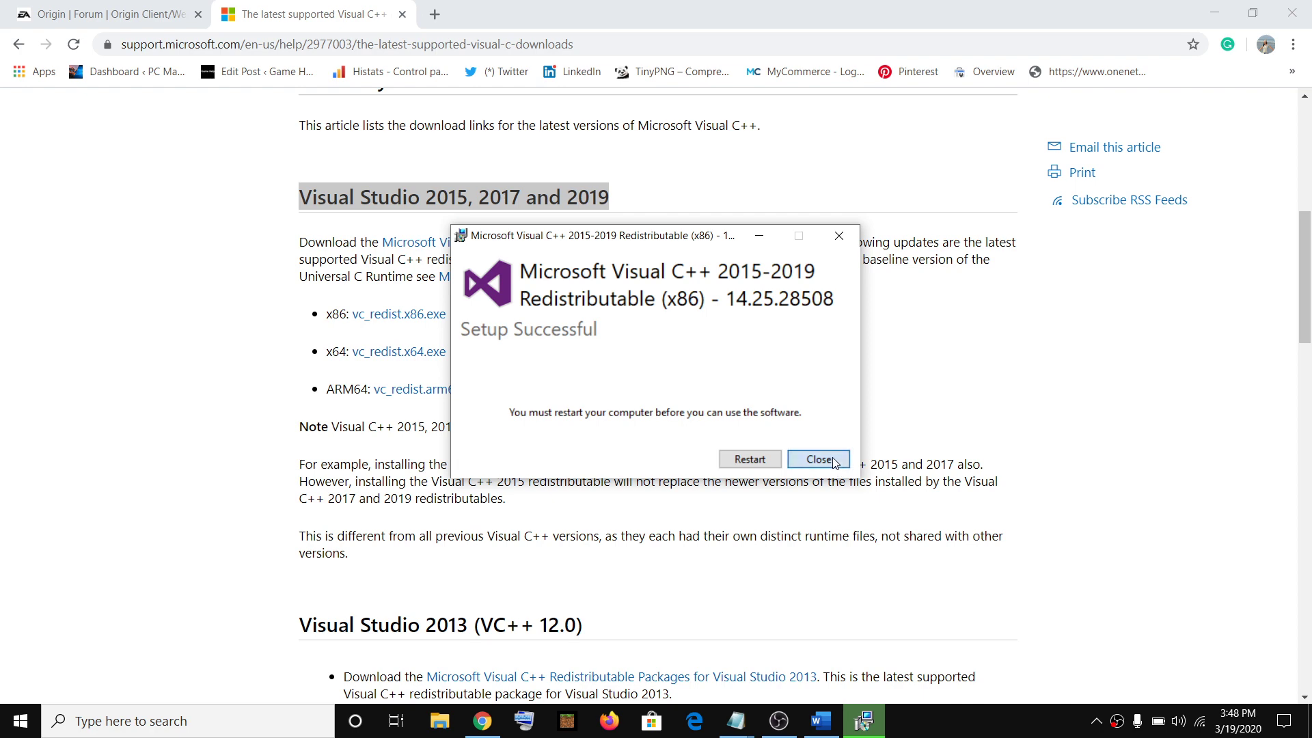
{"action": "left_click", "coordinate": [818, 460]}
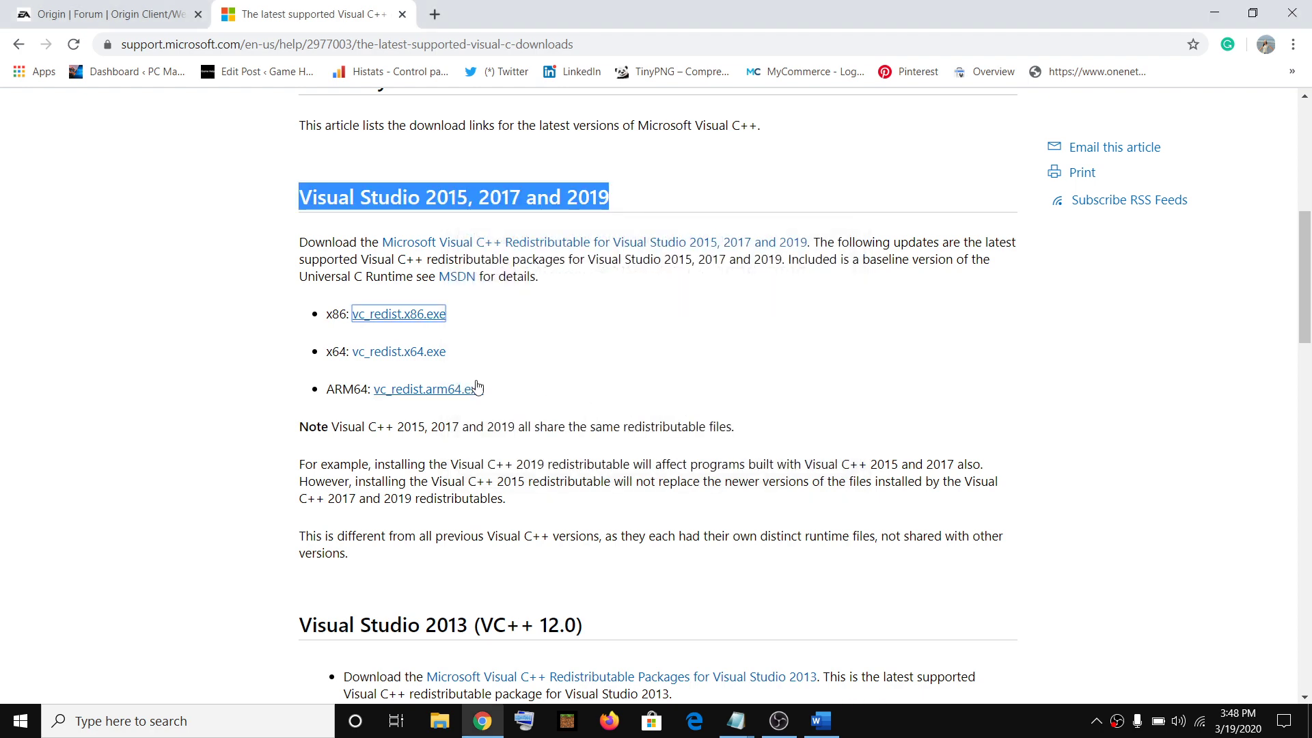
Download vc_redist.x64.exe, run it, and accept the license terms
{"action": "left_click", "coordinate": [411, 363]}
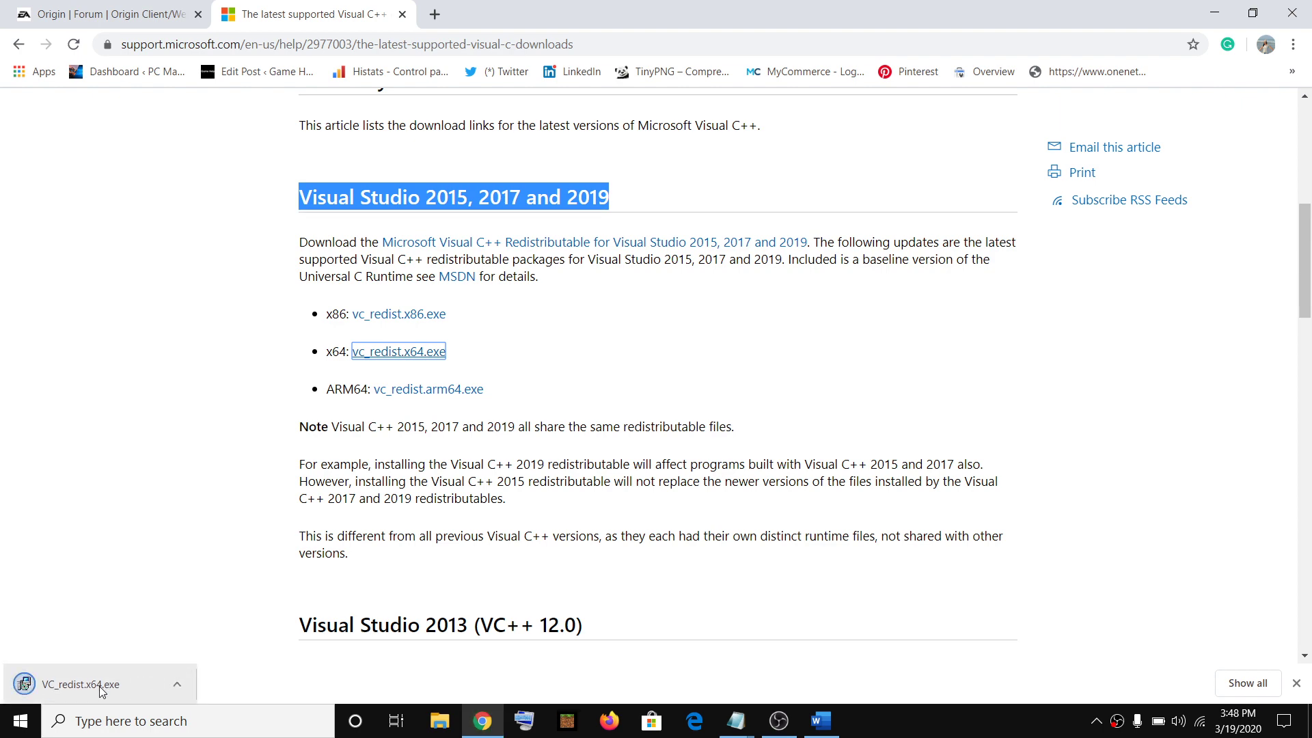
{"action": "left_click", "coordinate": [101, 690]}
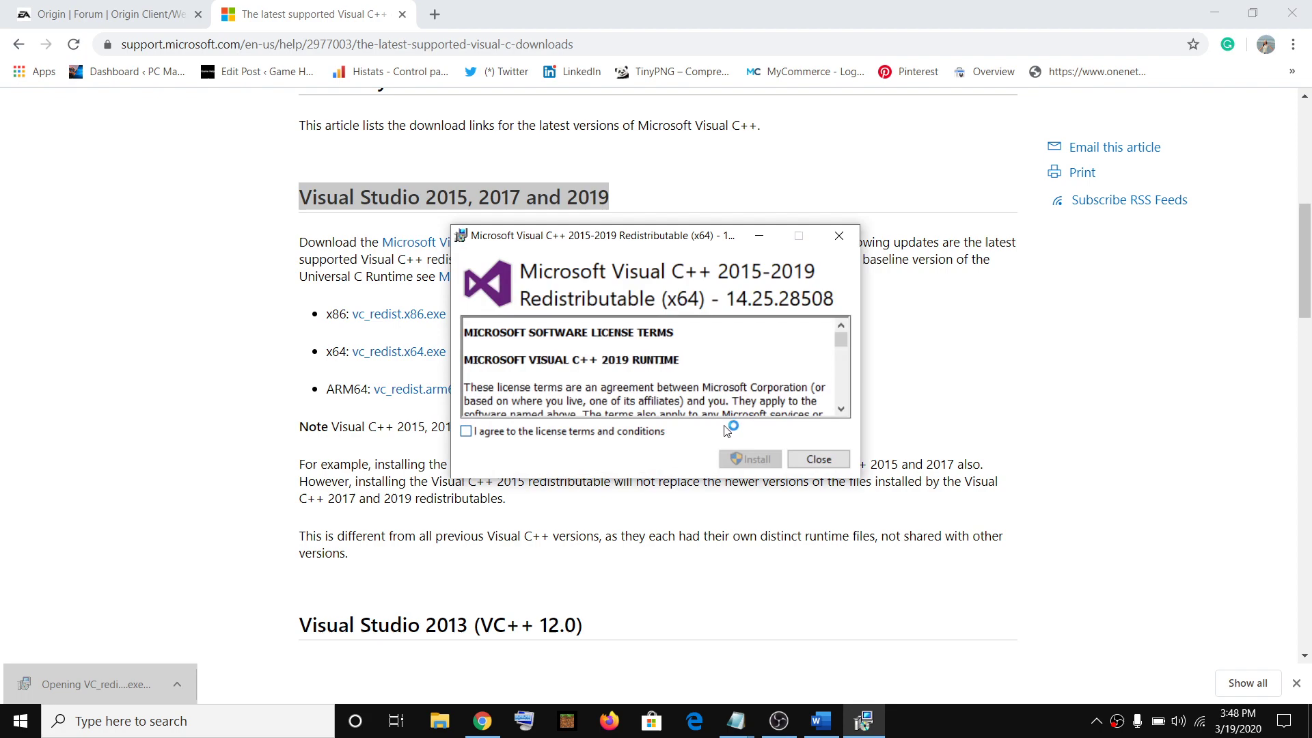
{"action": "left_click", "coordinate": [547, 432]}
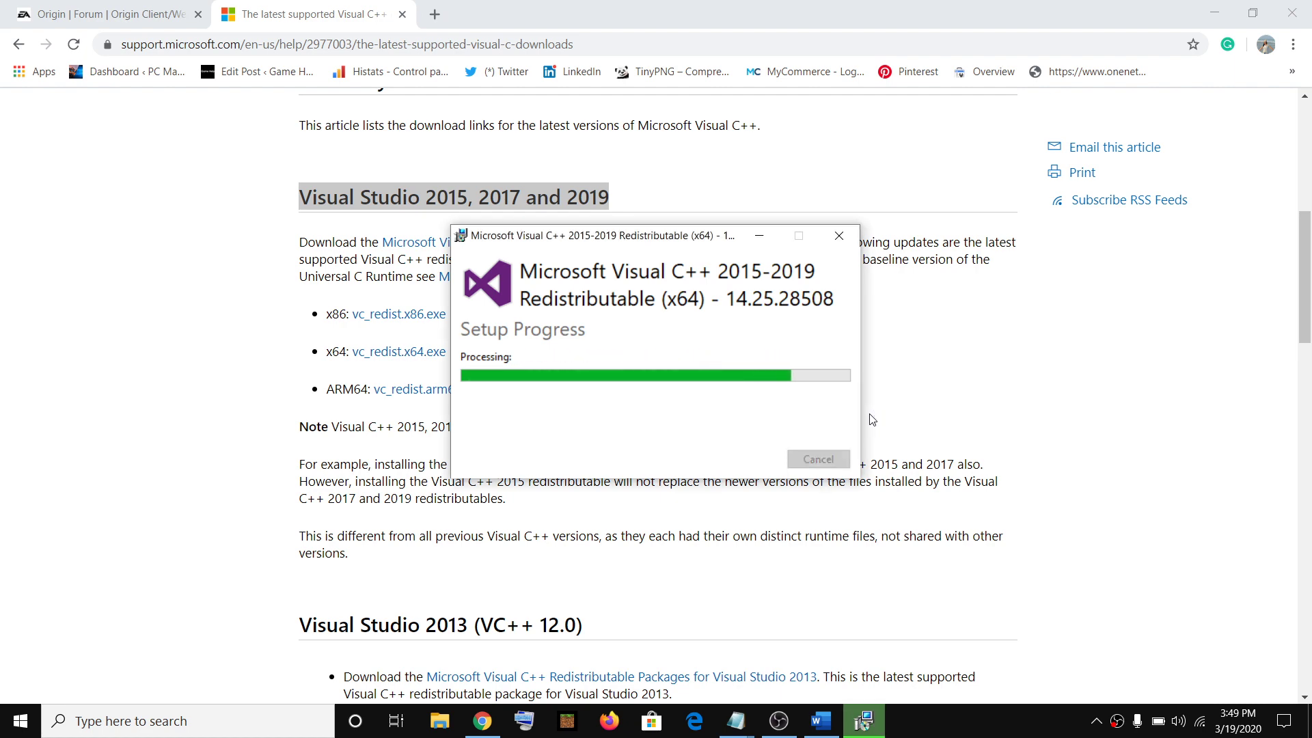
Close the finished x64 setup and locate the Visual Studio 2013 vcredist_x64.exe download table
{"action": "left_click", "coordinate": [818, 459]}
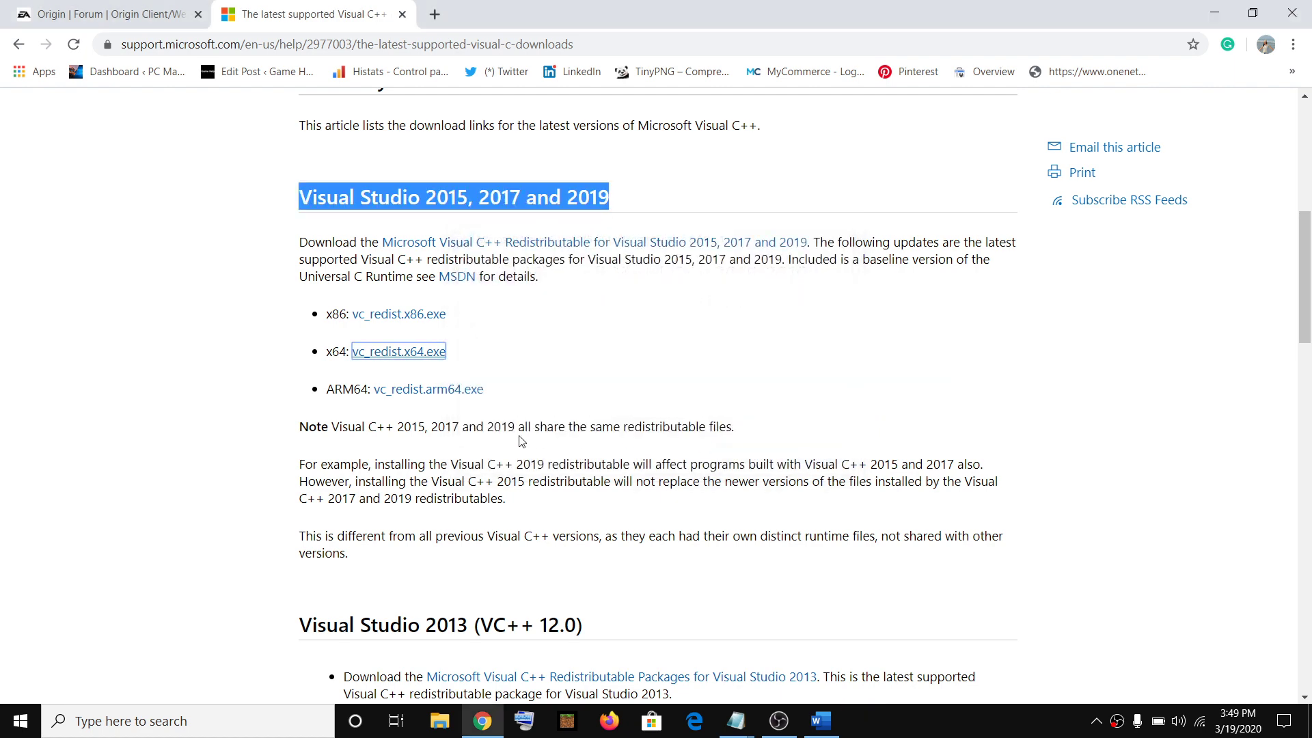
{"action": "scroll", "coordinate": [549, 440], "scroll_direction": "down", "scroll_amount": 5}
{"action": "scroll", "coordinate": [428, 257], "scroll_direction": "down", "scroll_amount": 1}
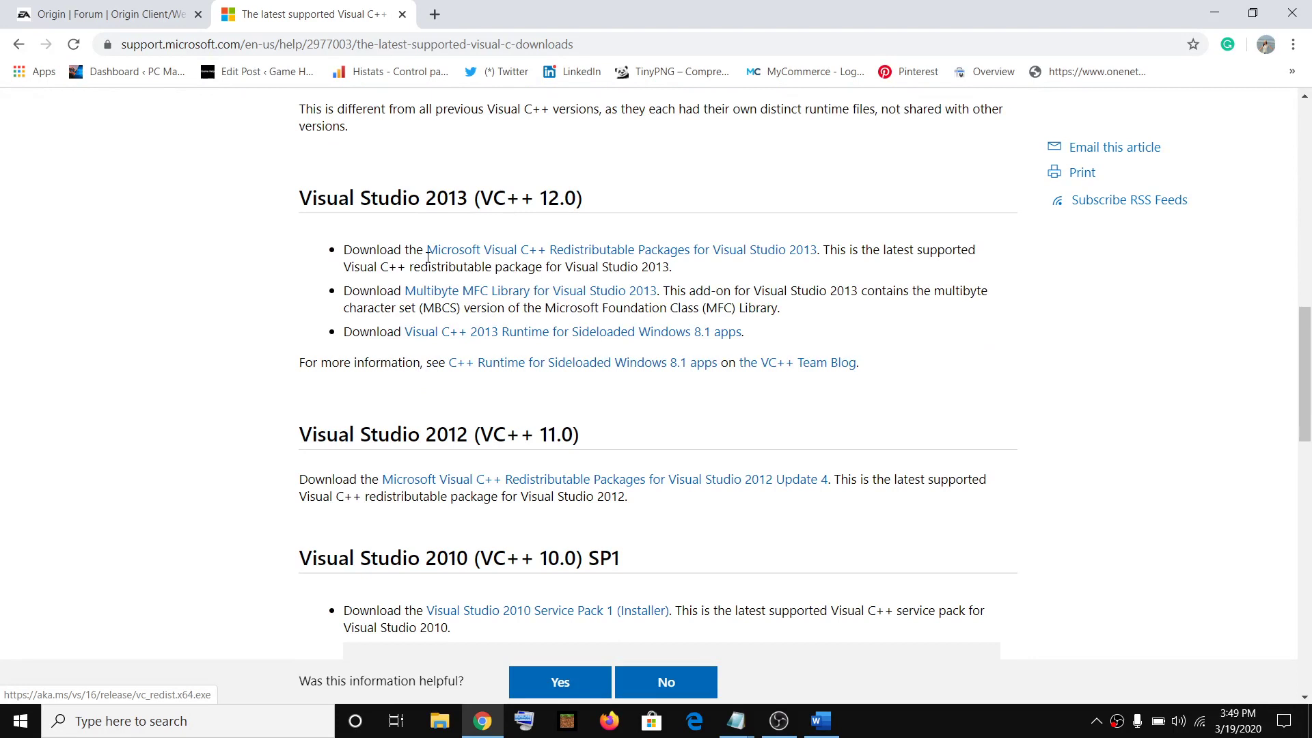
{"action": "left_click_drag", "start_coordinate": [302, 199], "coordinate": [469, 196]}
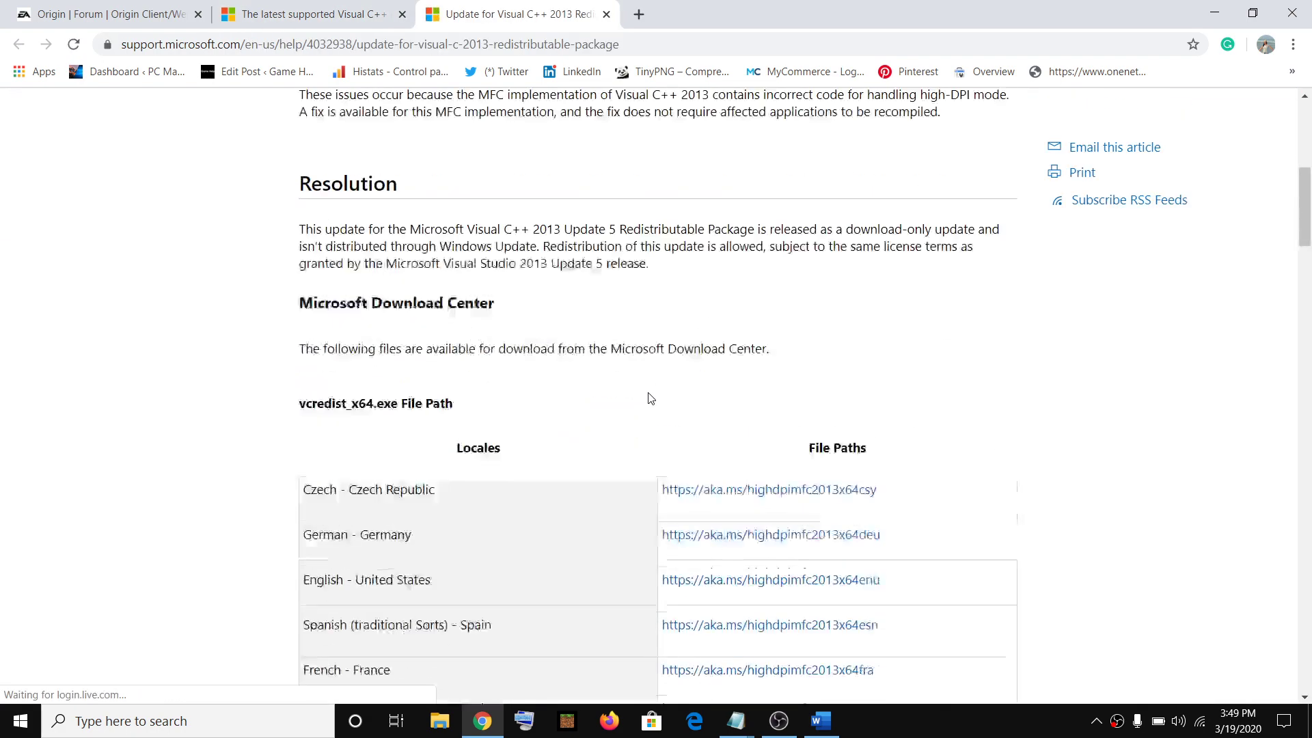
{"action": "scroll", "coordinate": [613, 380], "scroll_direction": "up", "scroll_amount": 1}
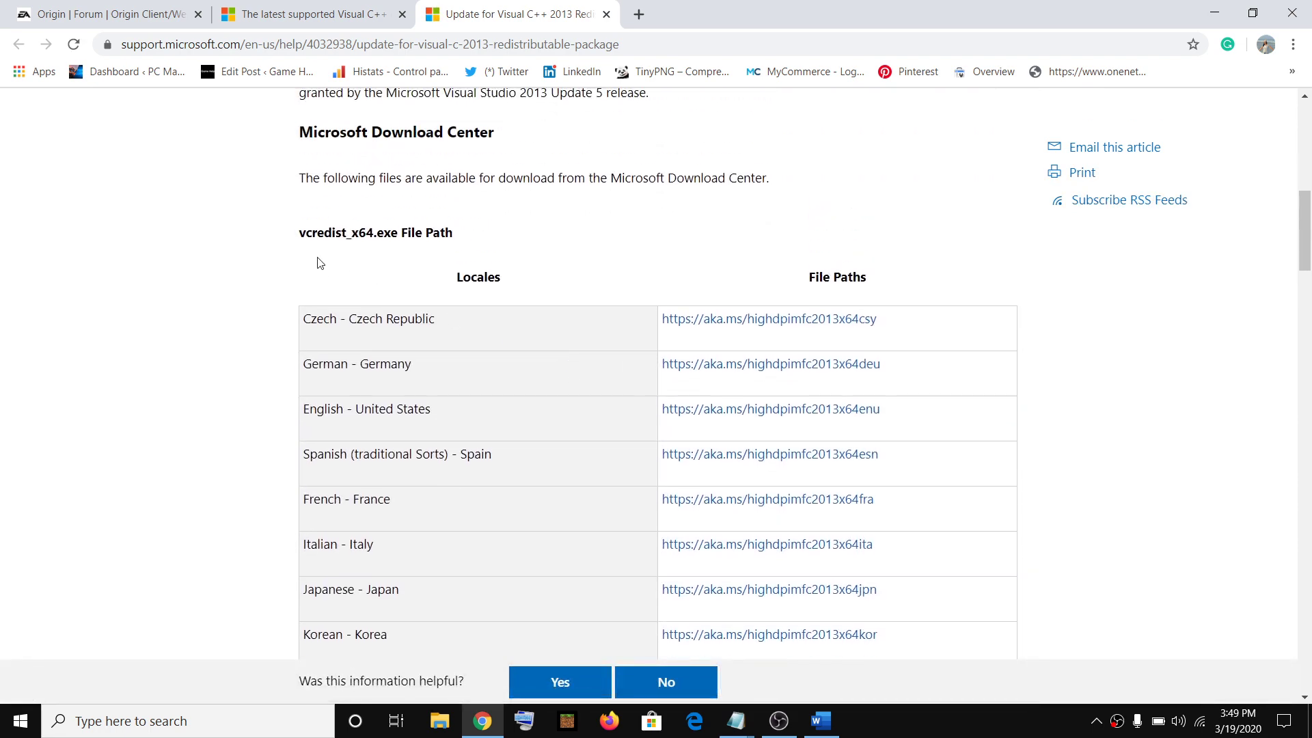
{"action": "left_click_drag", "start_coordinate": [312, 232], "coordinate": [454, 264]}
{"action": "scroll", "coordinate": [533, 424], "scroll_direction": "down", "scroll_amount": 9}
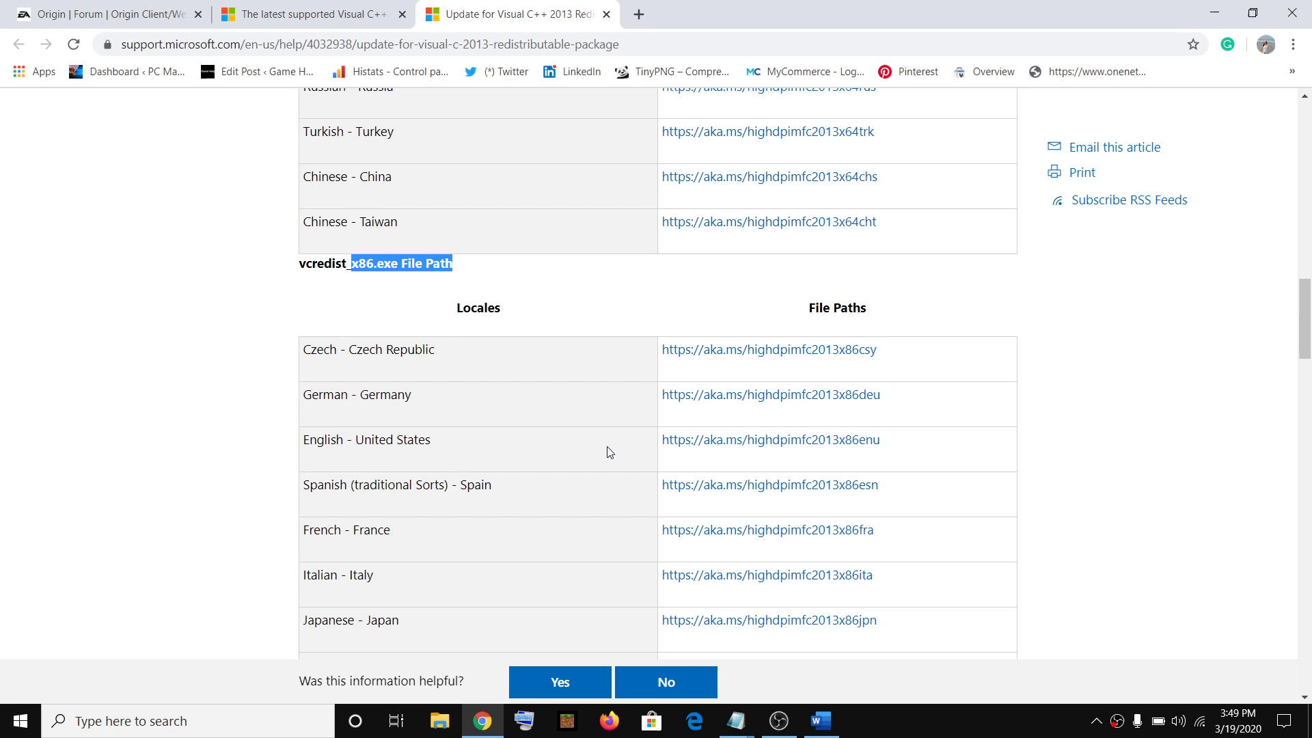
{"action": "scroll", "coordinate": [610, 451], "scroll_direction": "up", "scroll_amount": 6}
{"action": "scroll", "coordinate": [607, 450], "scroll_direction": "up", "scroll_amount": 3}
{"action": "scroll", "coordinate": [577, 422], "scroll_direction": "down", "scroll_amount": 2}
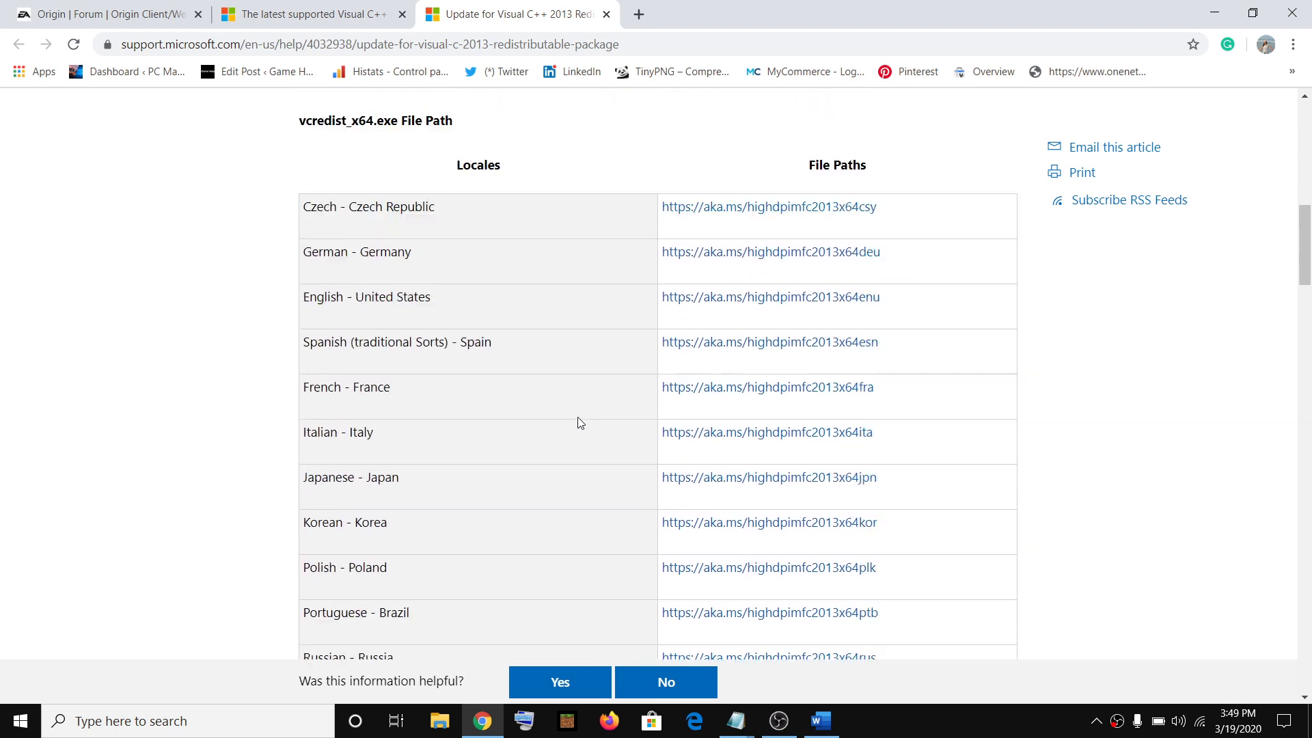
Download the 2013 x64 English (United States) installer and install it, accepting the license
{"action": "left_click", "coordinate": [751, 246]}
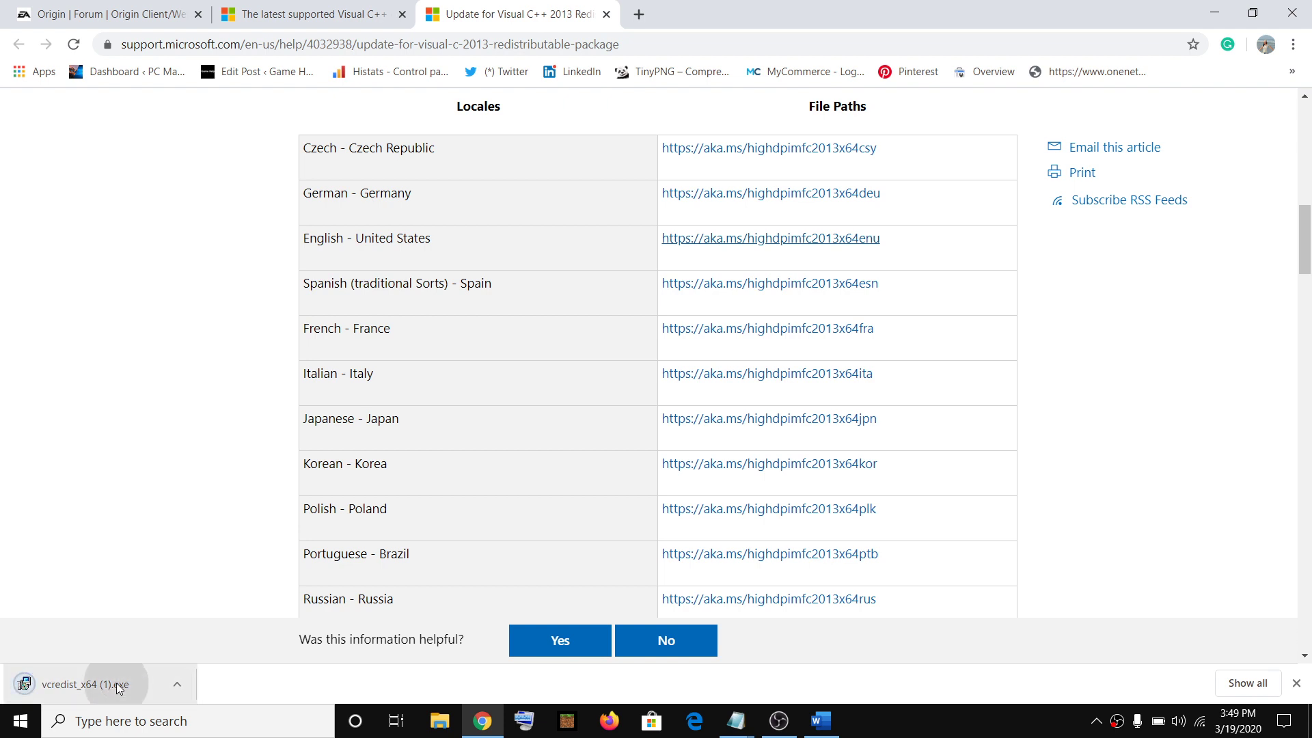
{"action": "left_click", "coordinate": [116, 683]}
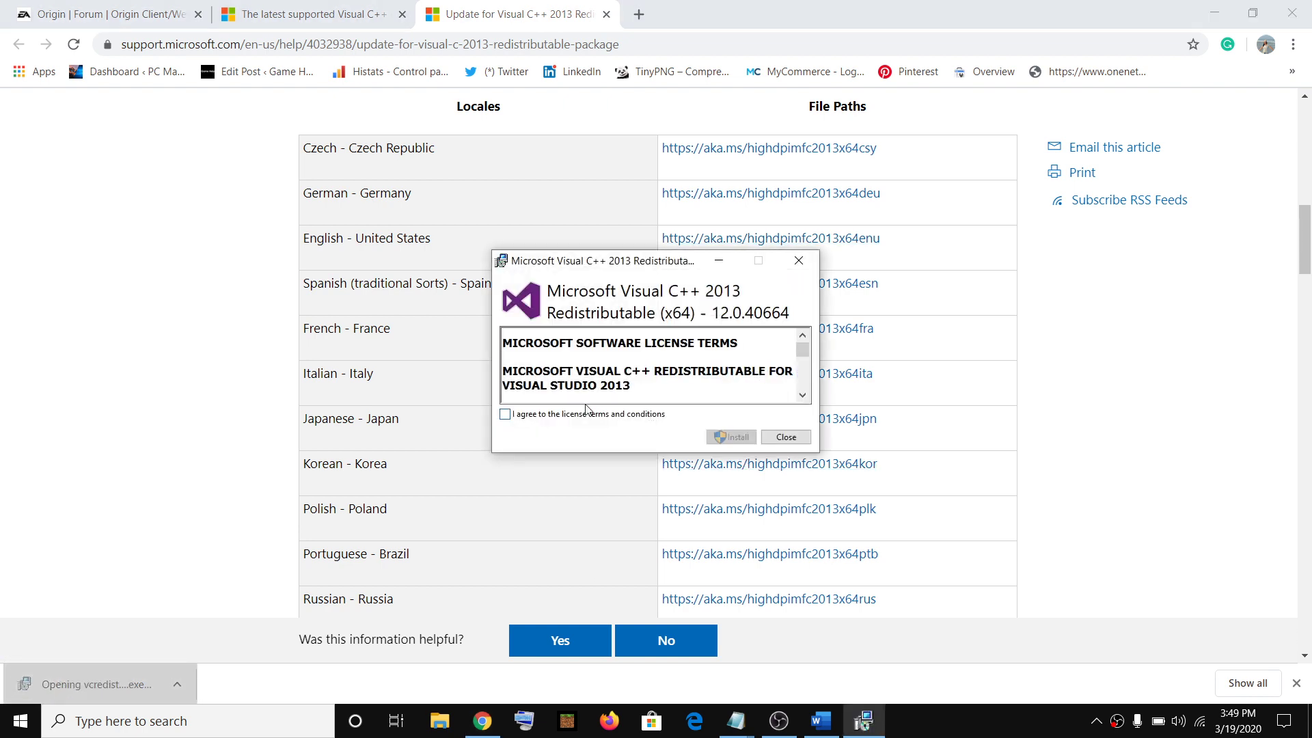
{"action": "left_click", "coordinate": [571, 416]}
{"action": "left_click", "coordinate": [732, 438]}
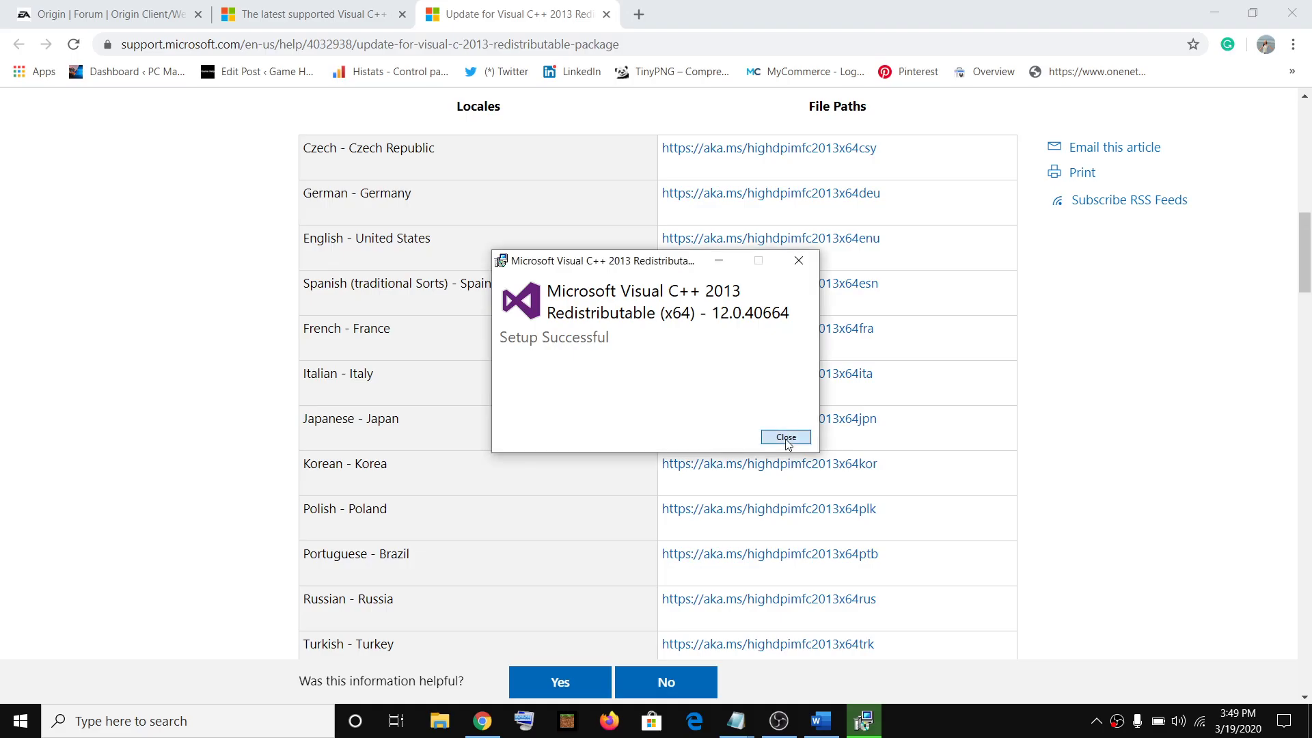
{"action": "left_click", "coordinate": [785, 433]}
{"action": "scroll", "coordinate": [501, 489], "scroll_direction": "up", "scroll_amount": 4}
Download the 2013 x86 English (United States) installer and run vcredist_x86 (1).exe
{"action": "scroll", "coordinate": [503, 486], "scroll_direction": "down", "scroll_amount": 3}
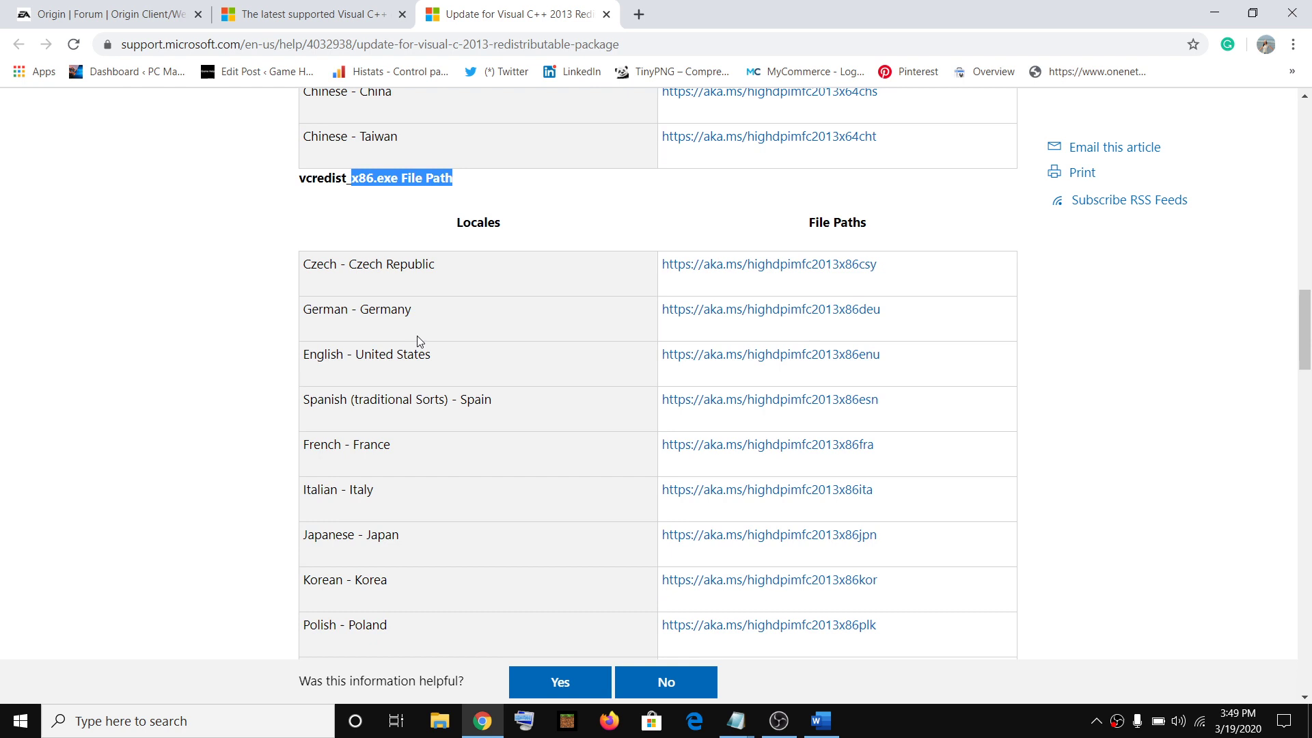
{"action": "left_click_drag", "start_coordinate": [313, 178], "coordinate": [311, 178]}
{"action": "left_click", "coordinate": [728, 367]}
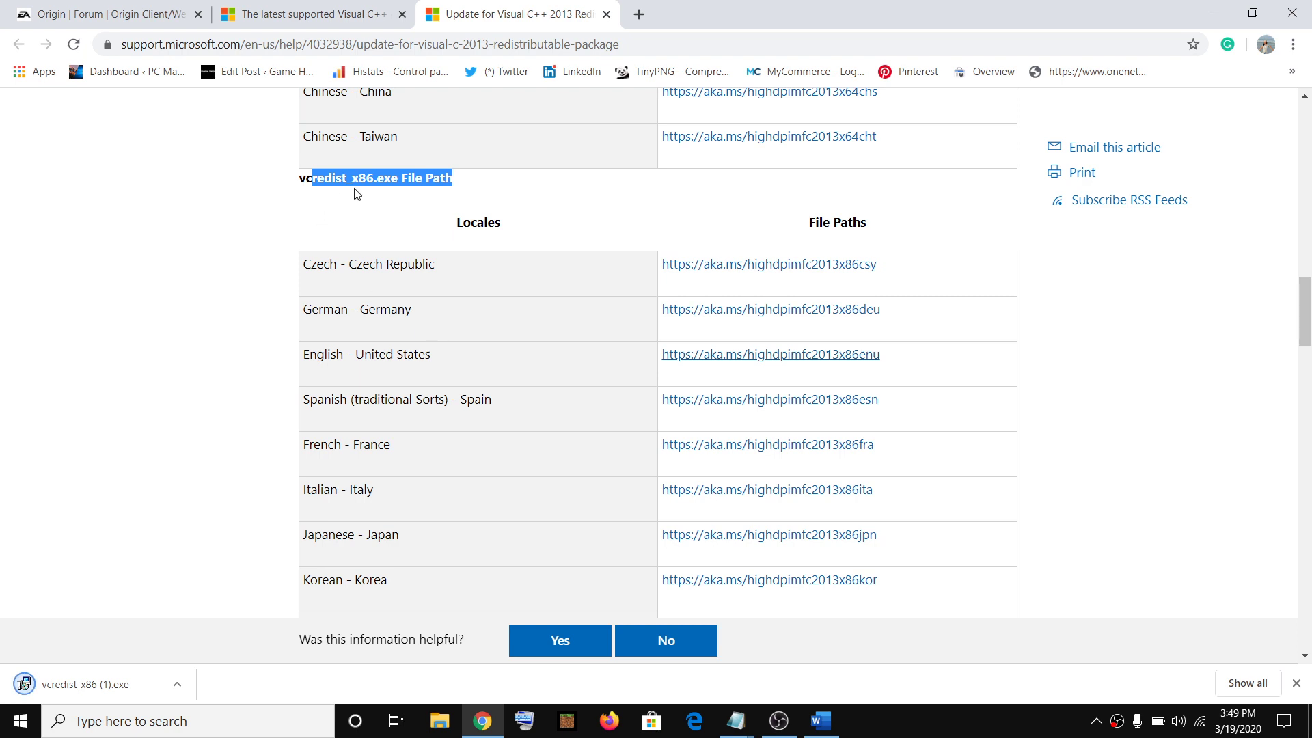
{"action": "left_click", "coordinate": [126, 684]}
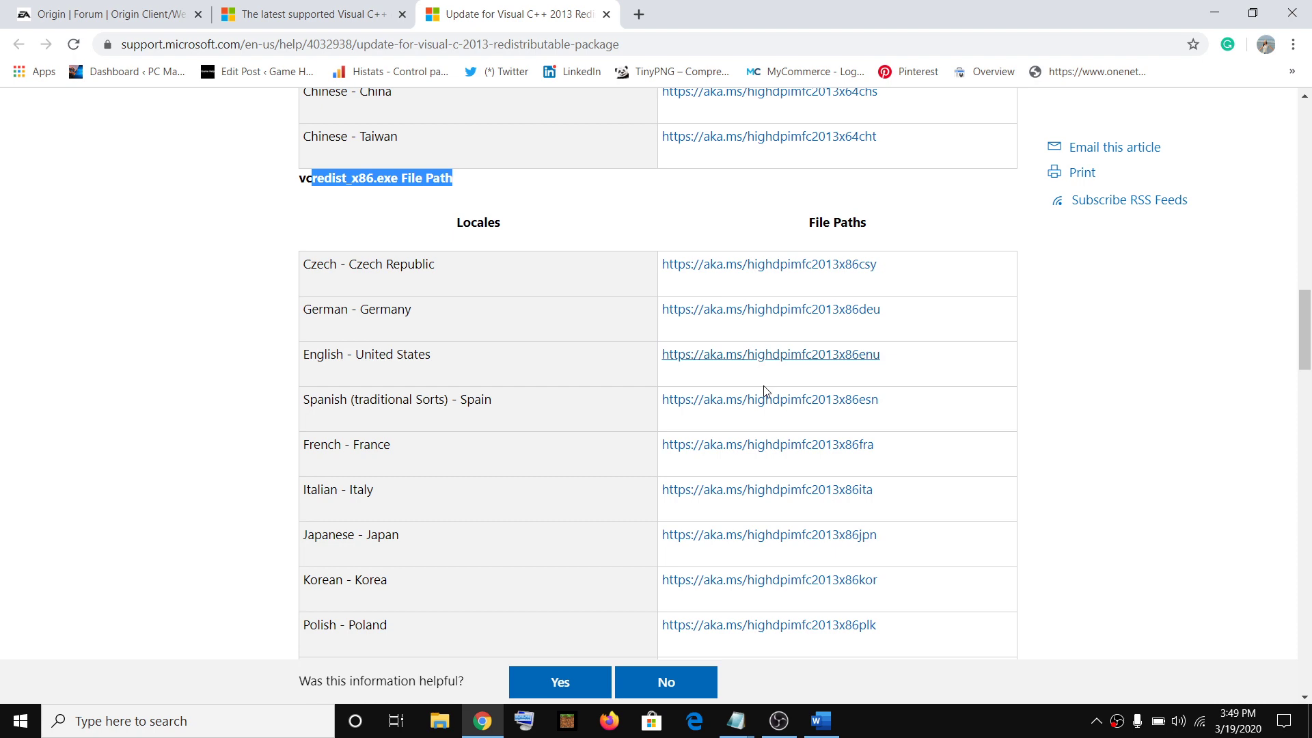
Review the Uninstall and reinstall Origin step in the Word notes
{"action": "left_click", "coordinate": [821, 721]}
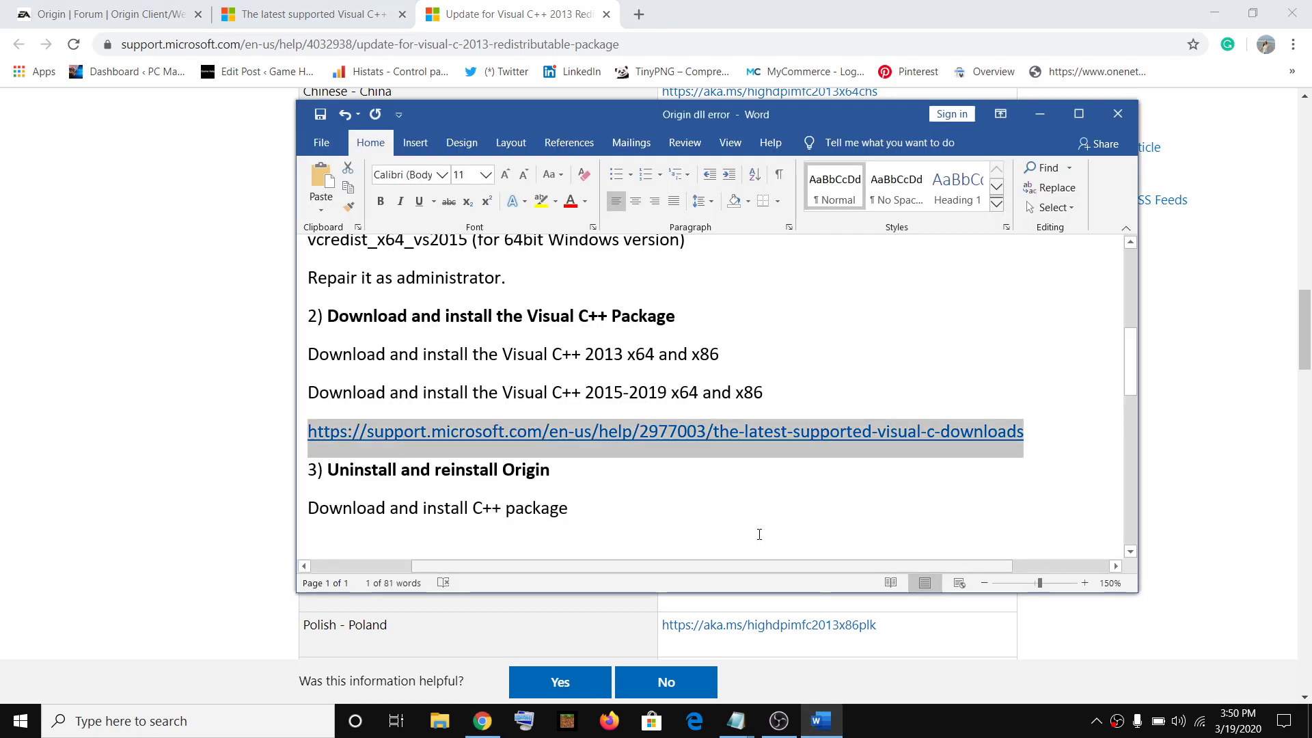
{"action": "scroll", "coordinate": [547, 478], "scroll_direction": "down", "scroll_amount": 1}
{"action": "left_click", "coordinate": [338, 408]}
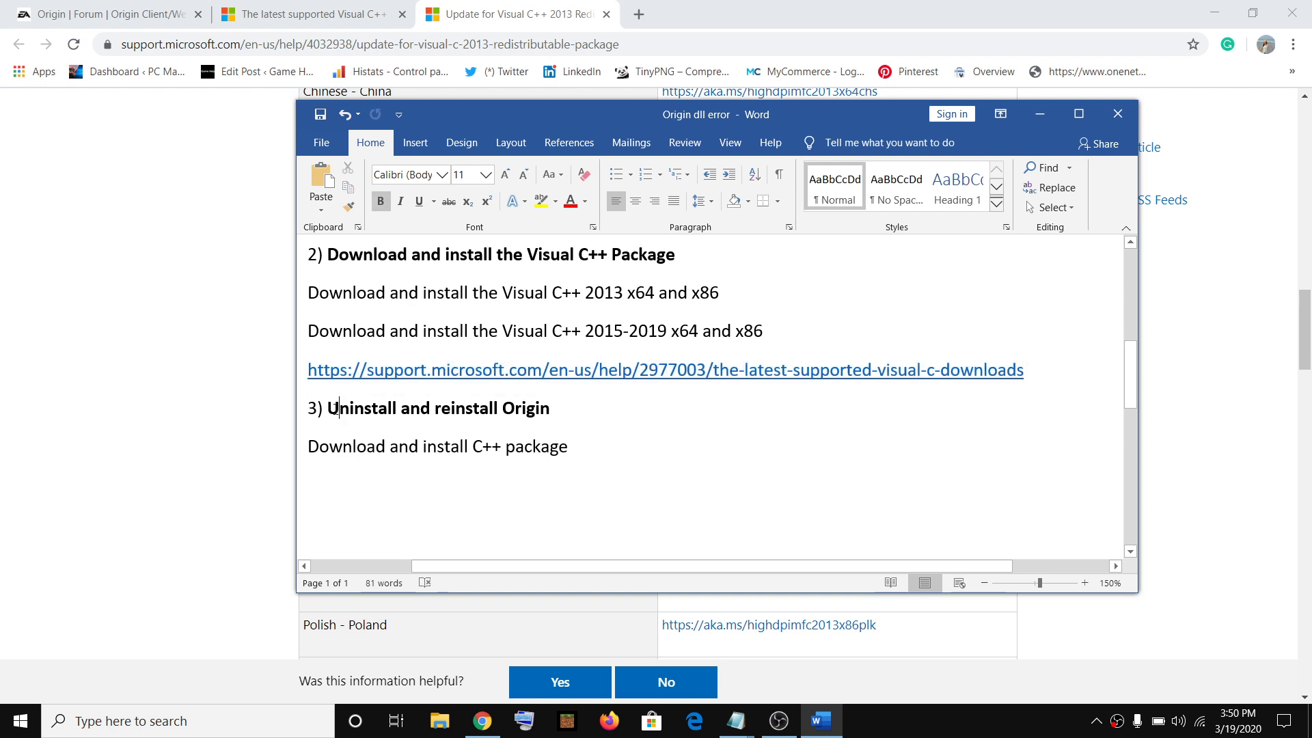
{"action": "left_click_drag", "start_coordinate": [333, 410], "coordinate": [550, 410]}
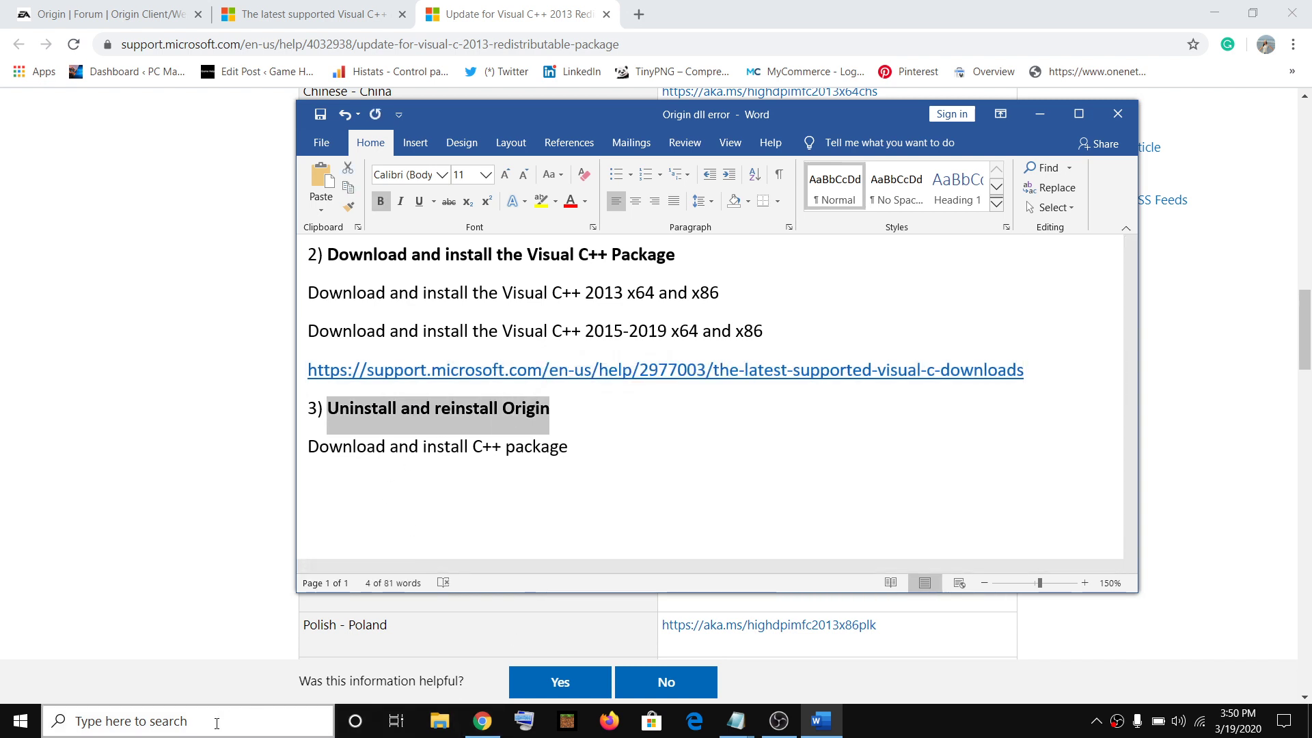
Search 'apps', open Apps & features, filter by 'origin' and select the Origin entry
{"action": "left_click", "coordinate": [179, 723]}
{"action": "type", "text": "apps"}
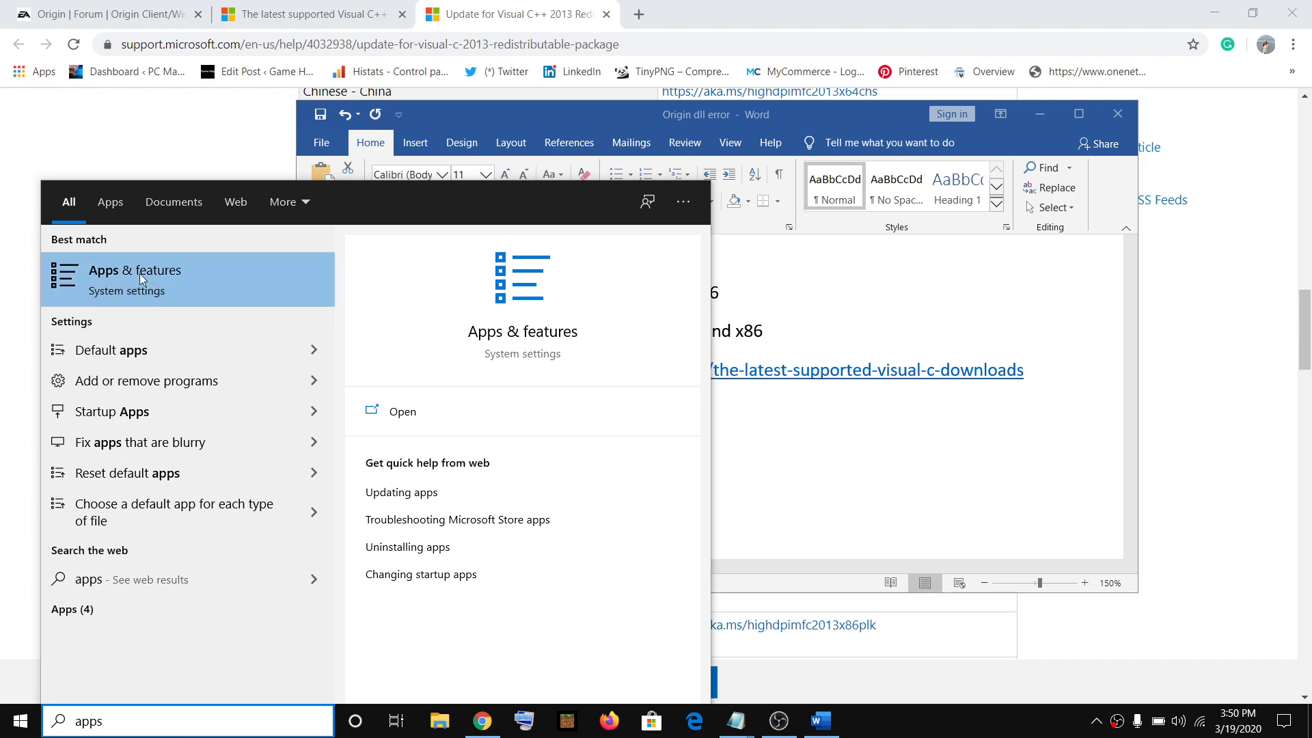
{"action": "left_click", "coordinate": [176, 283]}
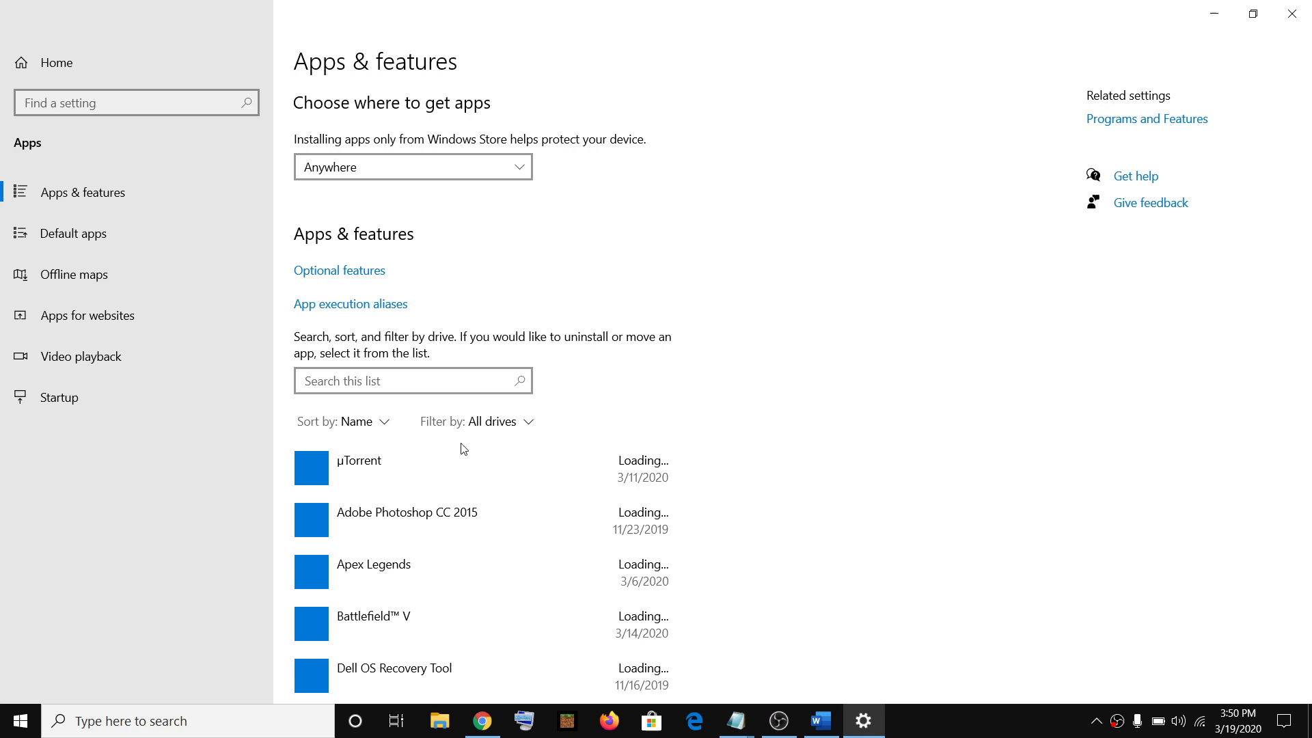
{"action": "left_click", "coordinate": [350, 380]}
{"action": "type", "text": "o"}
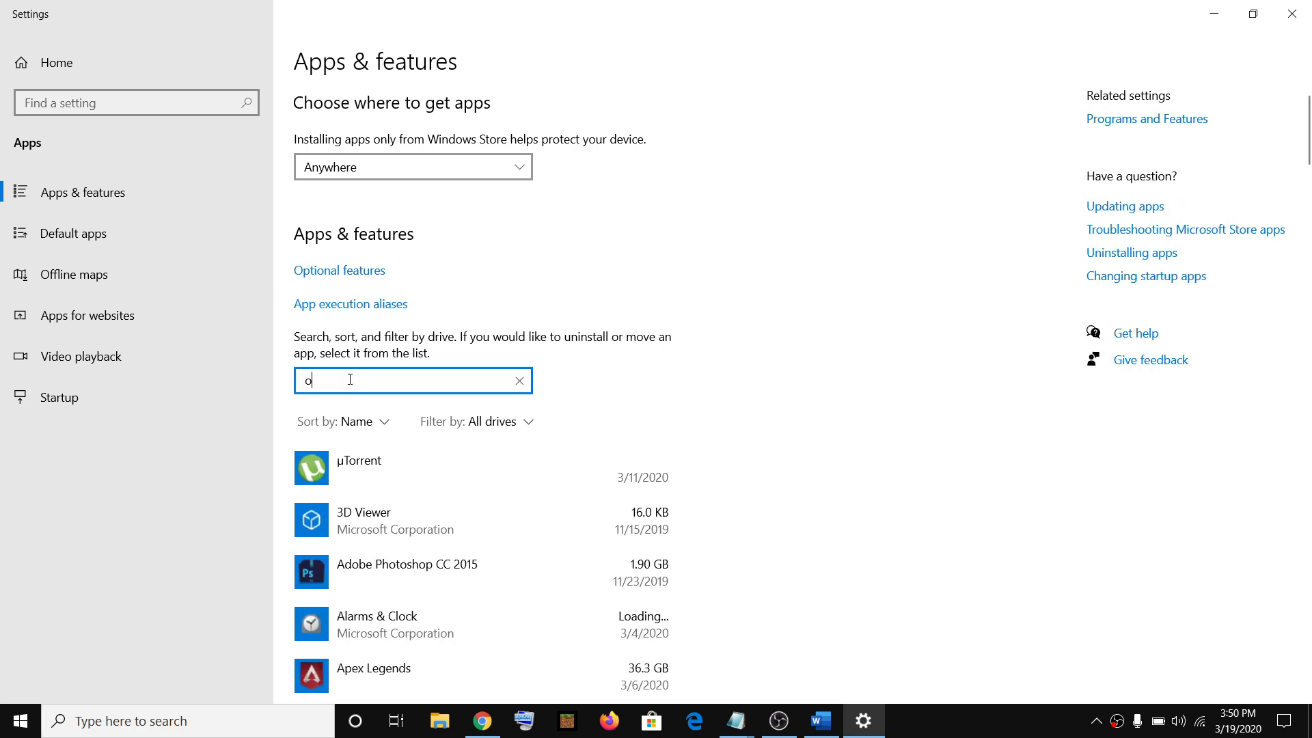
{"action": "type", "text": "rigin"}
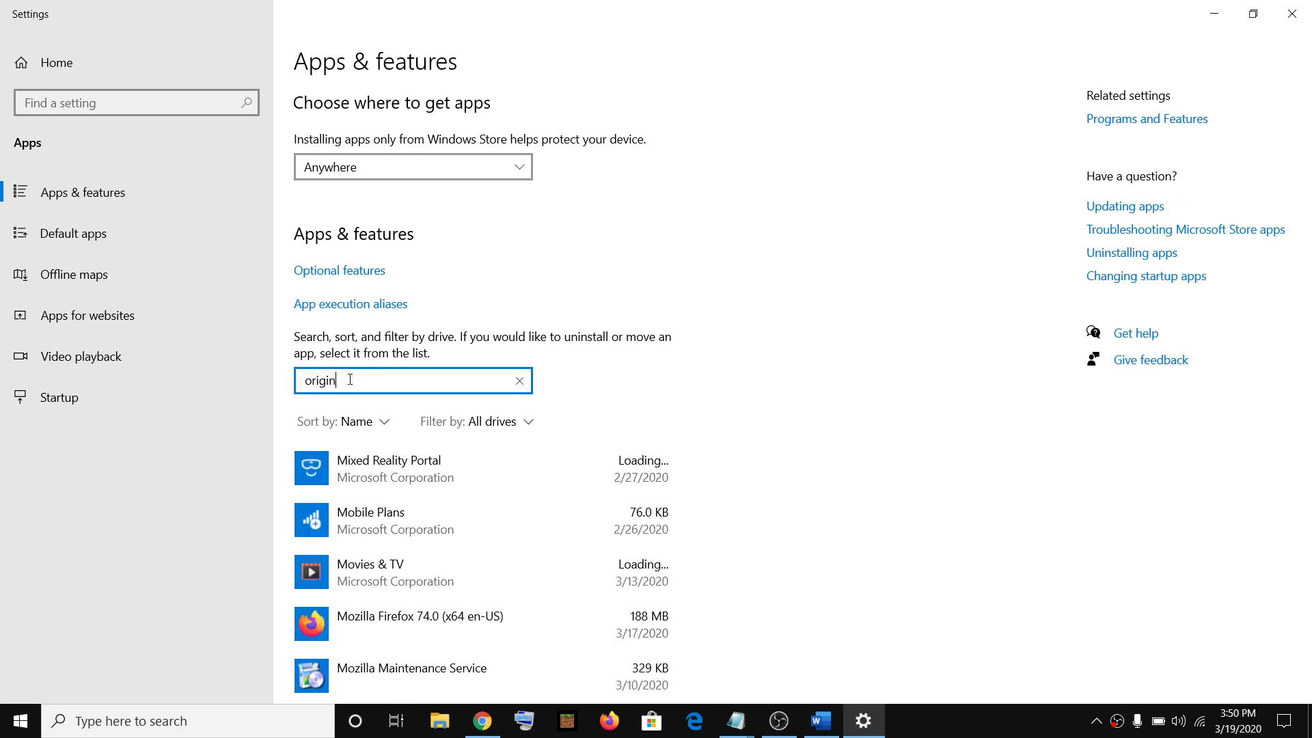
{"action": "left_click", "coordinate": [374, 463]}
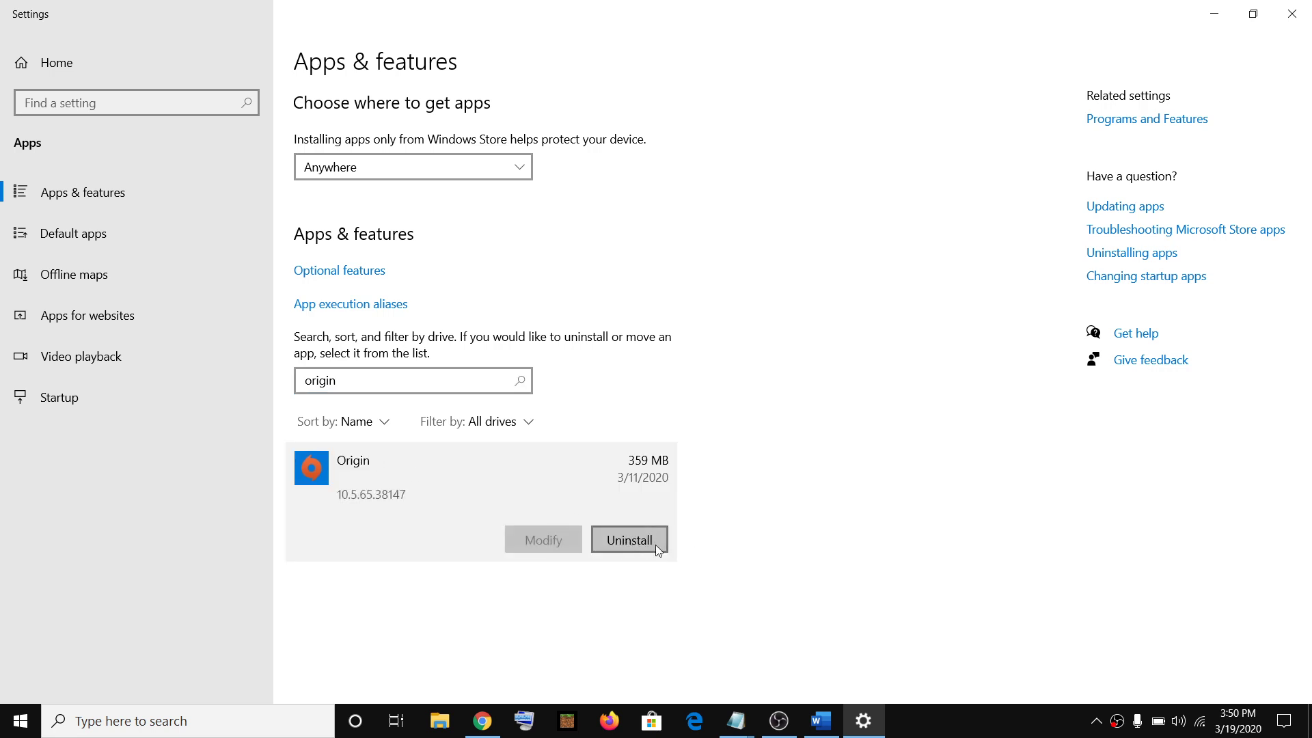
Bring the Word notes forward and review the Microsoft downloads link and Visual C++ 2013 x64 and 2015 steps
{"action": "left_click", "coordinate": [834, 733]}
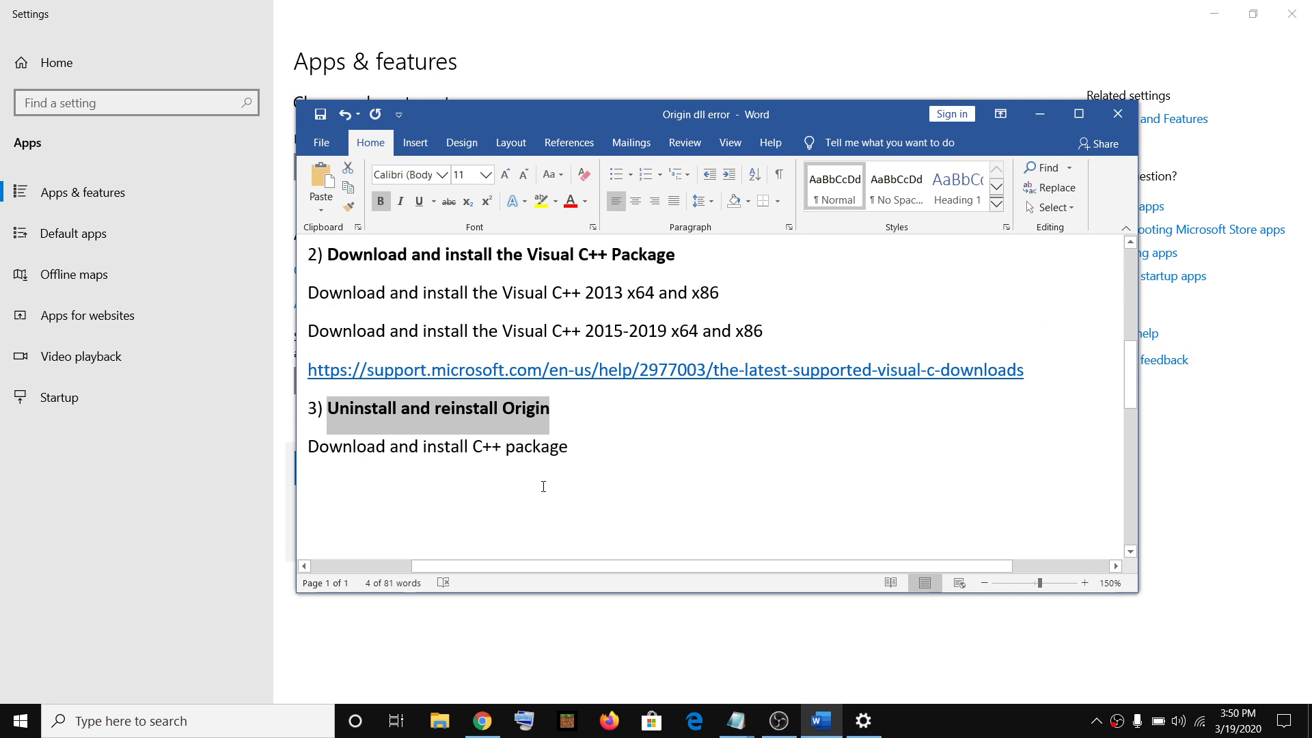
{"action": "left_click", "coordinate": [599, 369]}
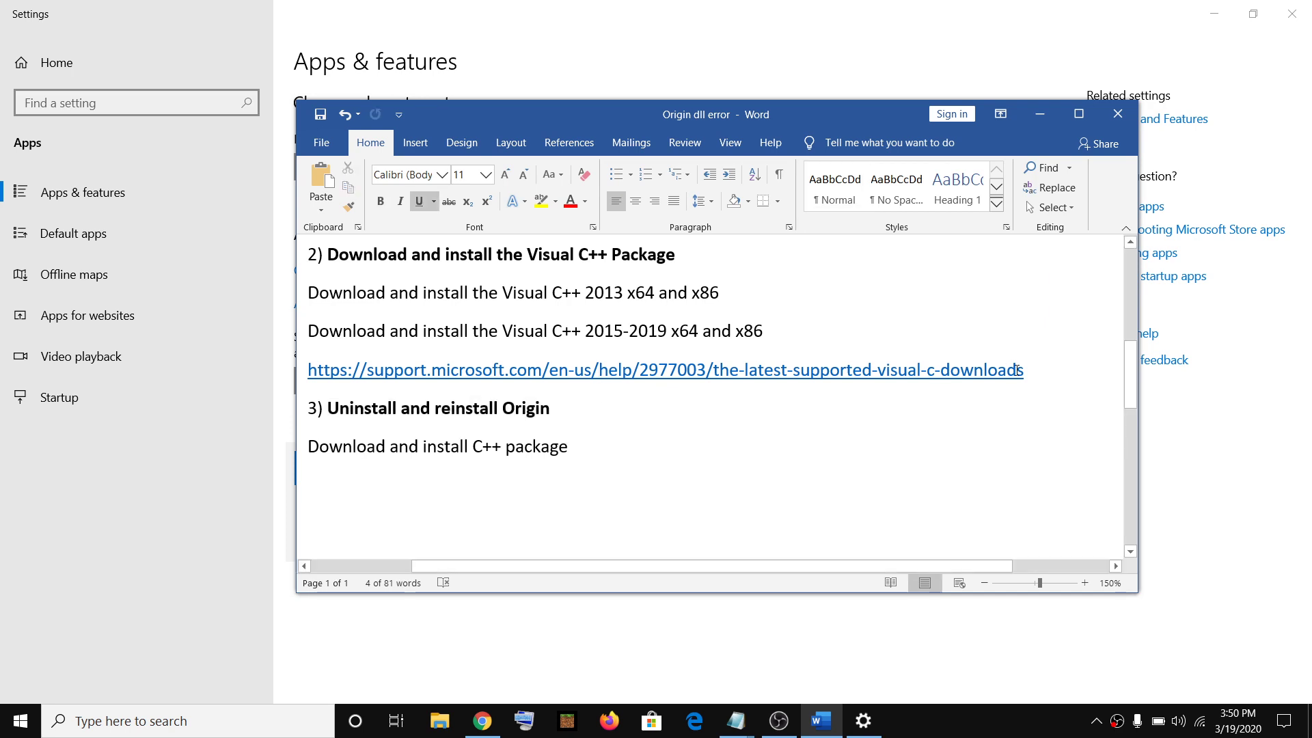
{"action": "left_click_drag", "start_coordinate": [1017, 370], "coordinate": [318, 375]}
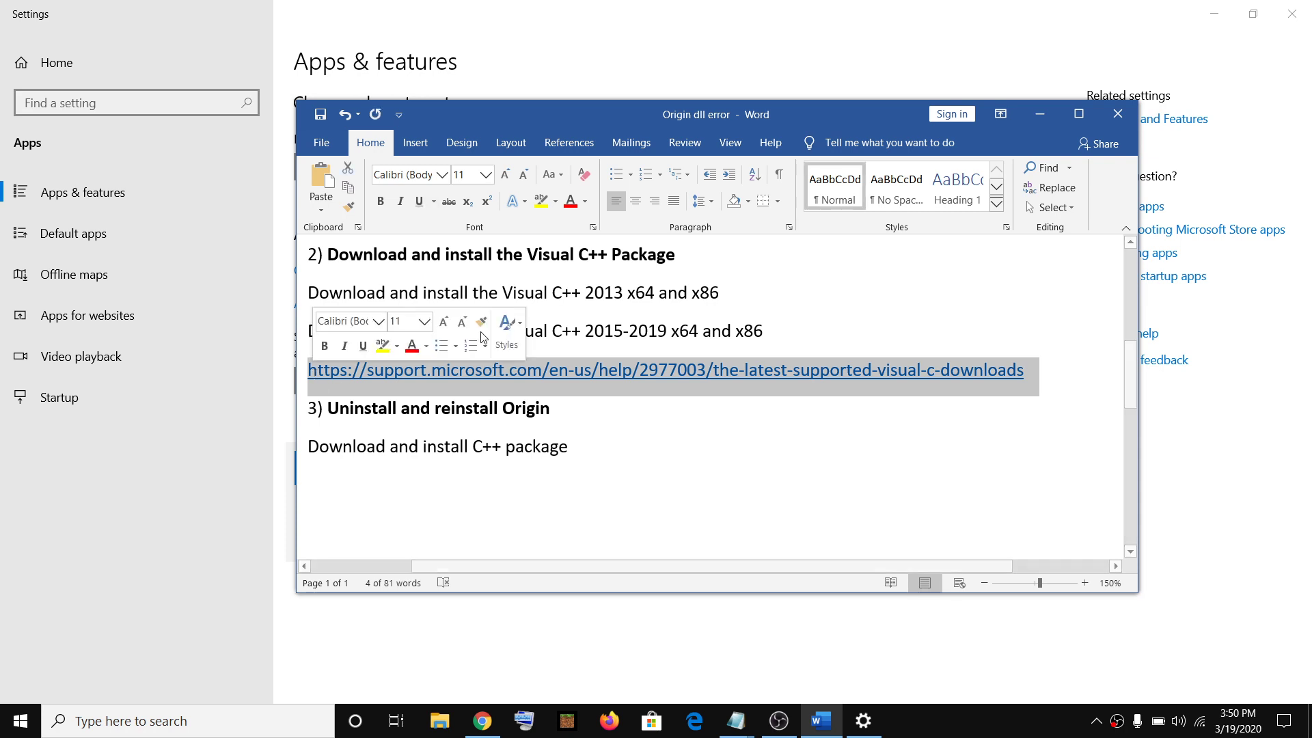
{"action": "left_click_drag", "start_coordinate": [527, 302], "coordinate": [689, 301]}
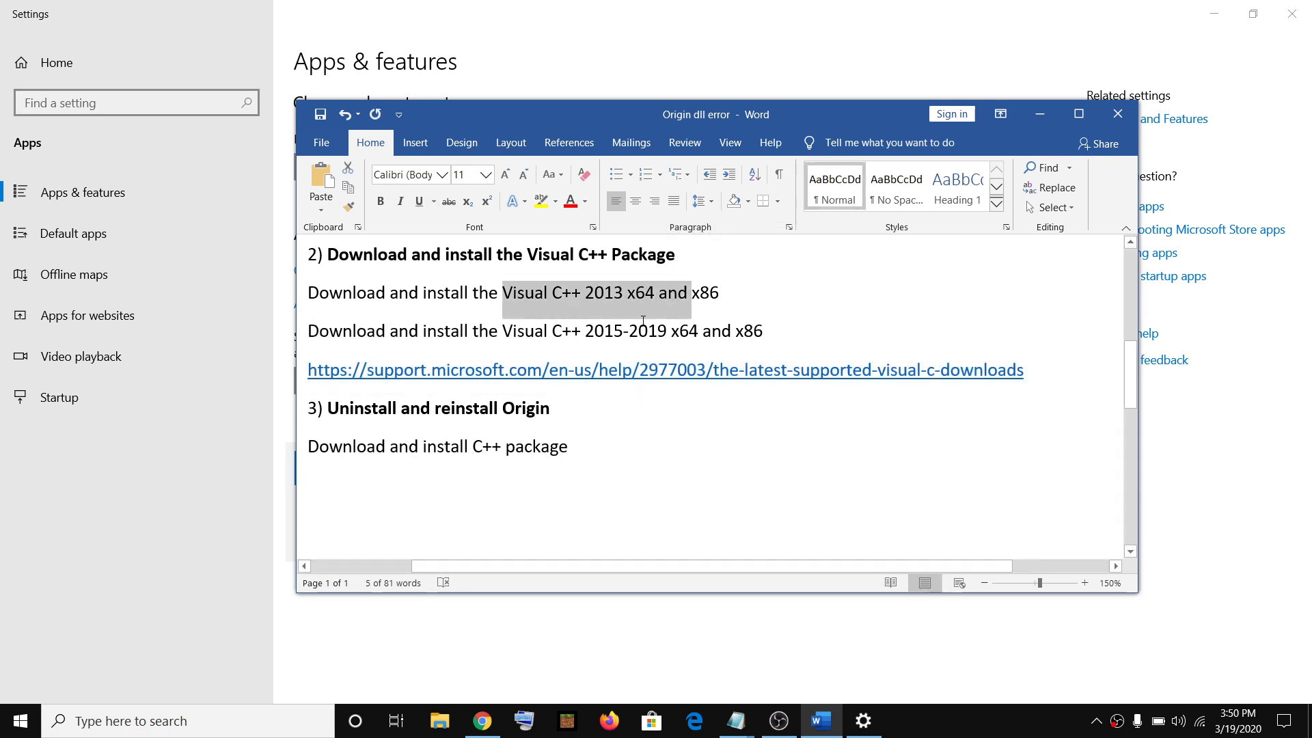
{"action": "left_click_drag", "start_coordinate": [511, 331], "coordinate": [608, 333]}
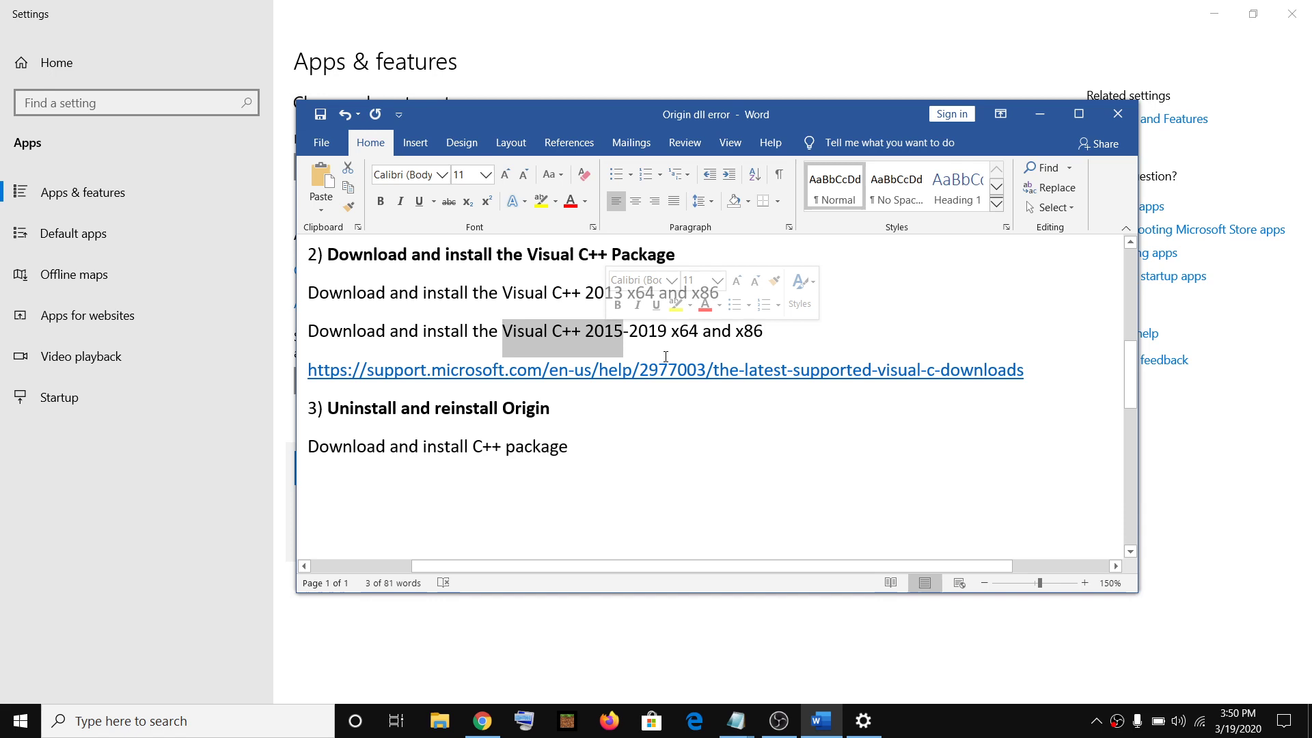
Review the 'Uninstall and reinstall Origin' heading and the 'Download and install C++ package' line
{"action": "left_click_drag", "start_coordinate": [356, 408], "coordinate": [544, 413]}
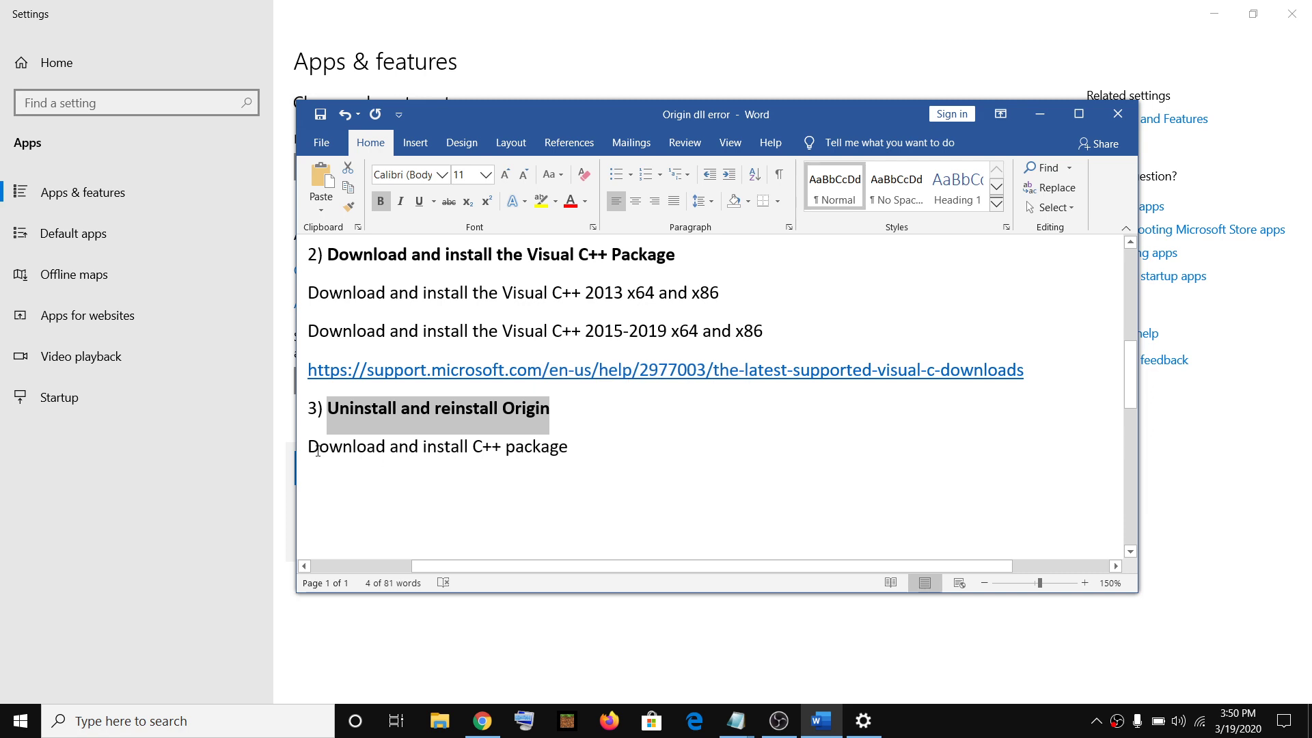
{"action": "left_click_drag", "start_coordinate": [317, 451], "coordinate": [378, 451]}
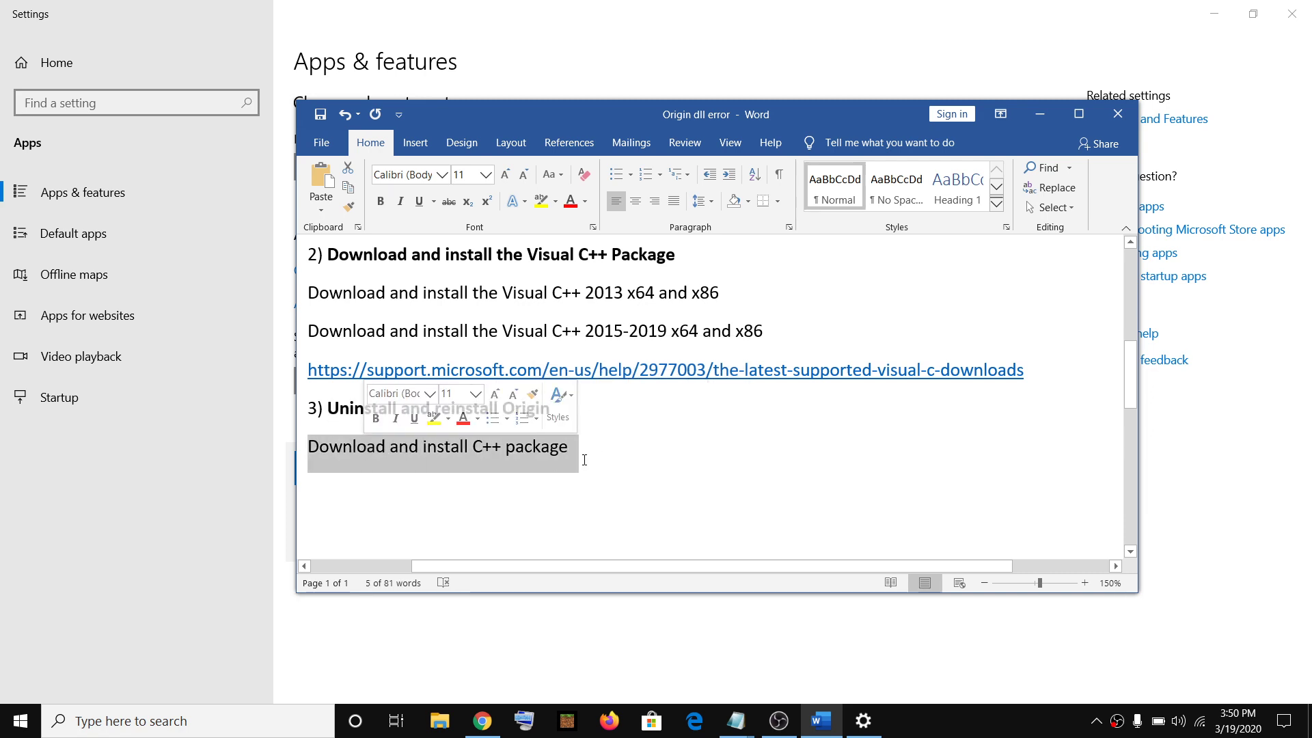
{"action": "left_click", "coordinate": [786, 463]}
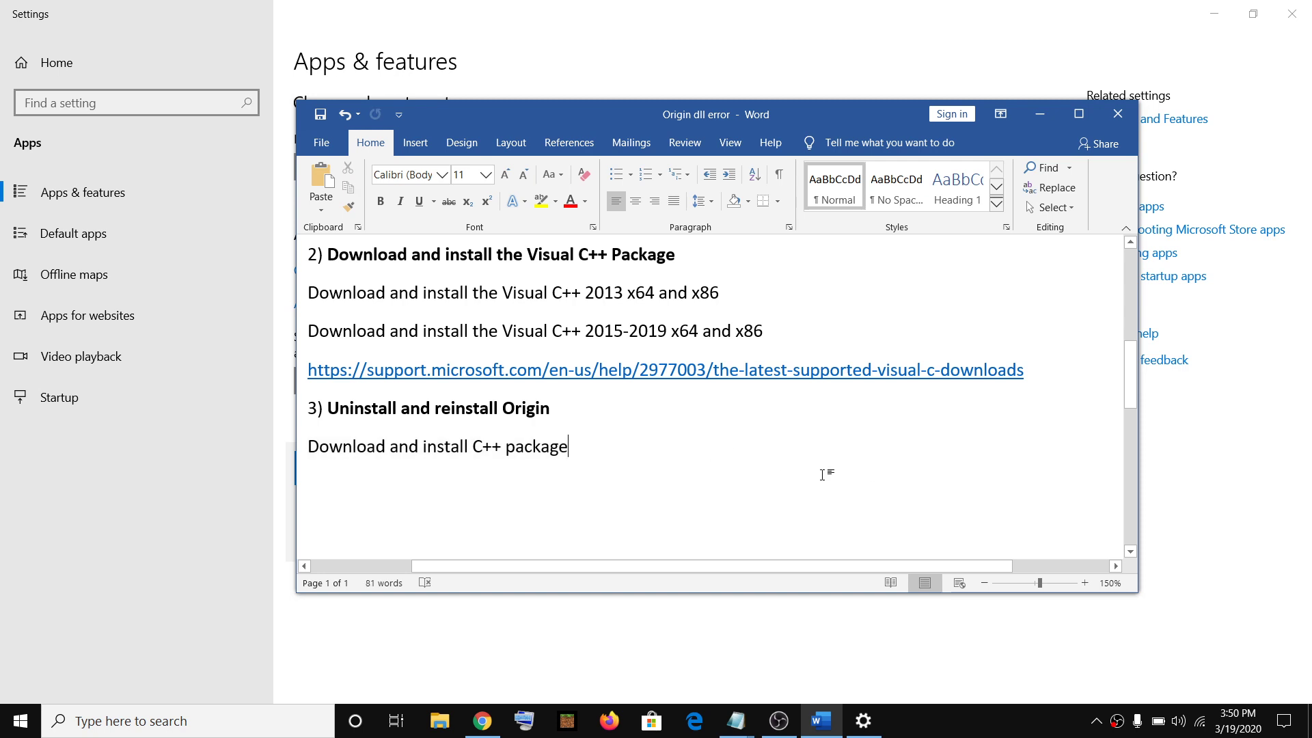
{"action": "scroll", "coordinate": [827, 474], "scroll_direction": "up", "scroll_amount": 2}
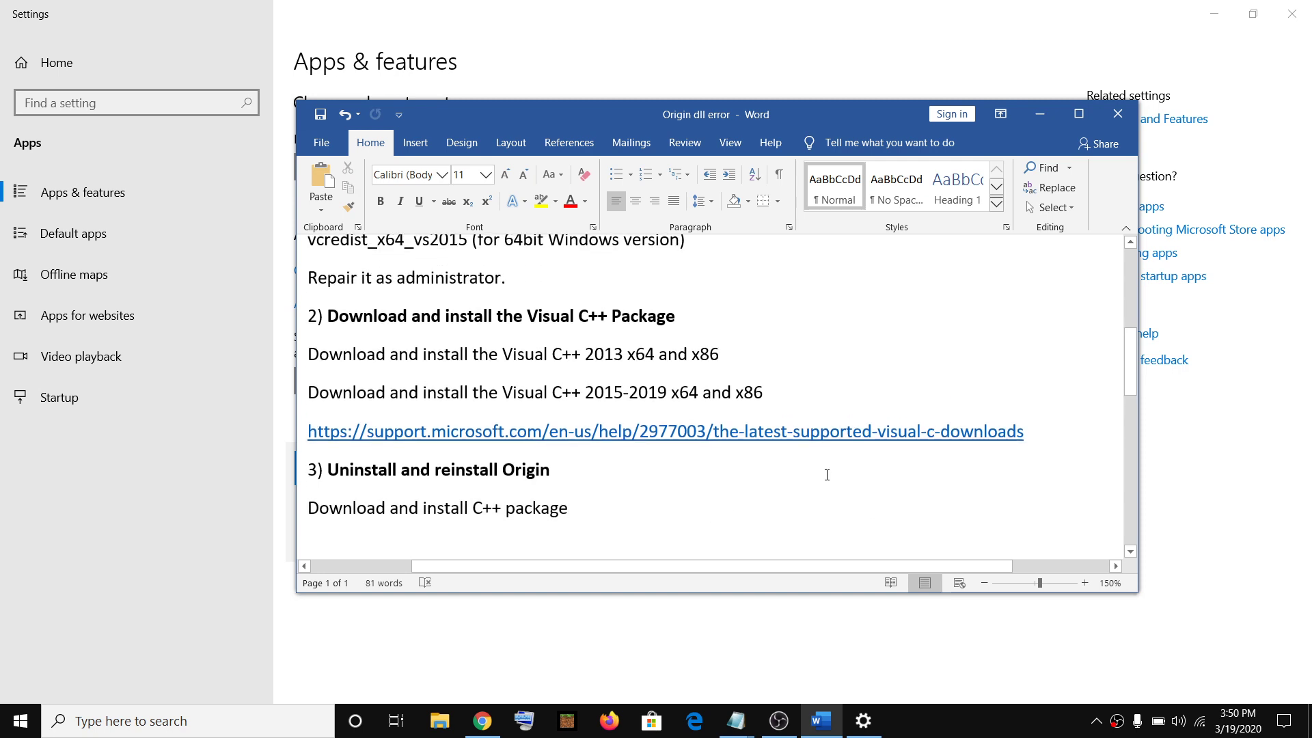
{"action": "left_click", "coordinate": [973, 726]}
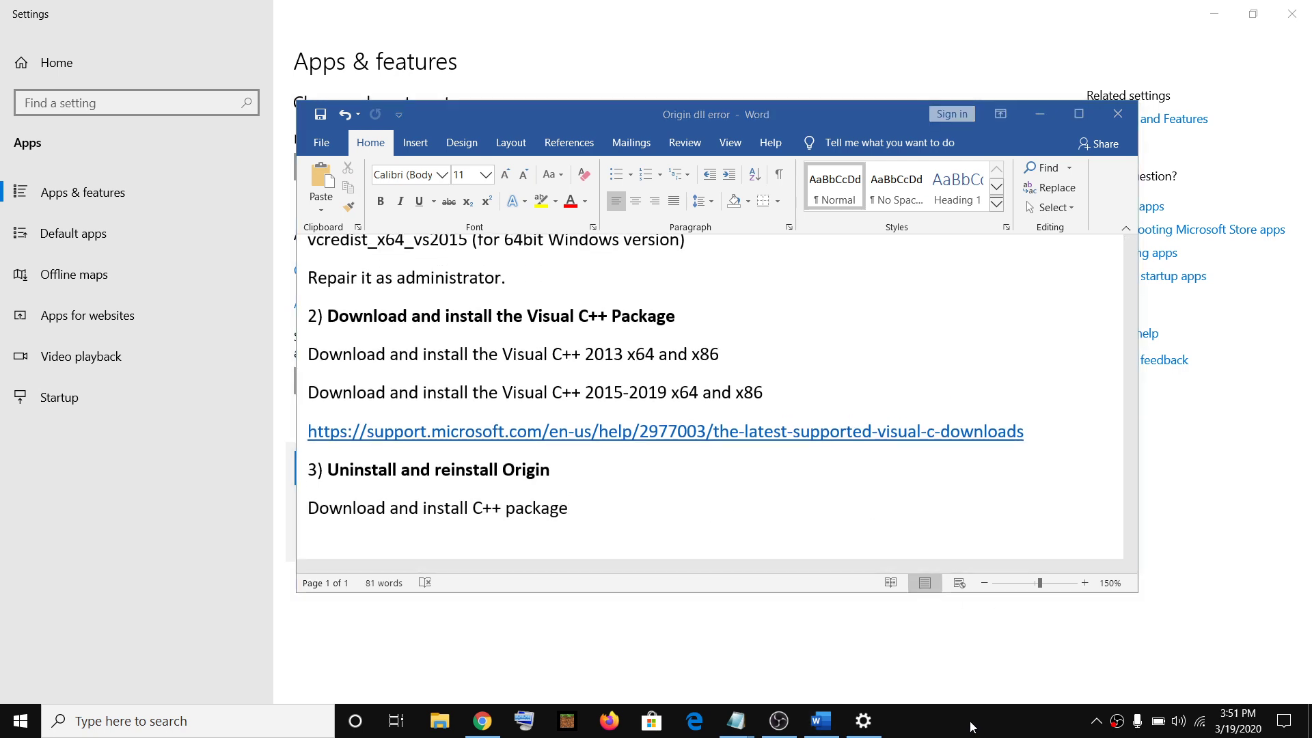